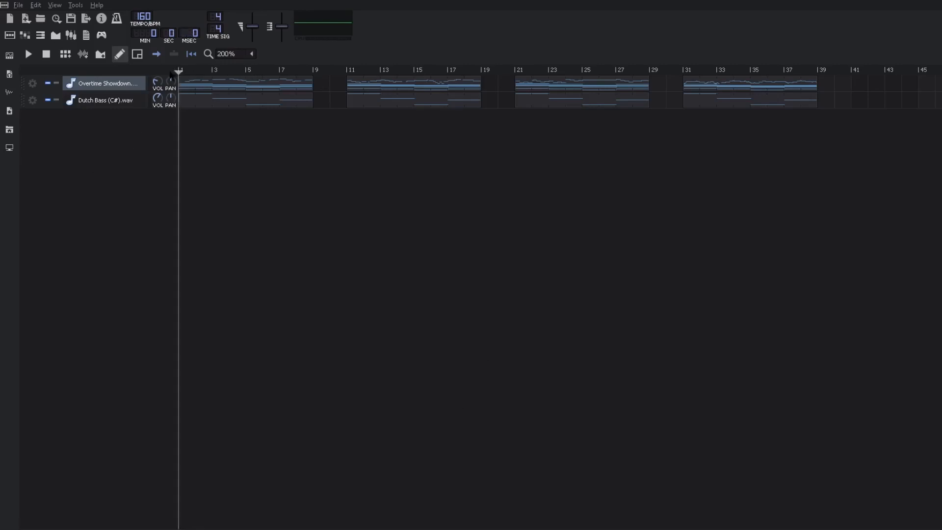
# Play back the first melody section of the song from bar 1.
pyautogui.moveTo(179, 71); pyautogui.dragTo(529, 73)
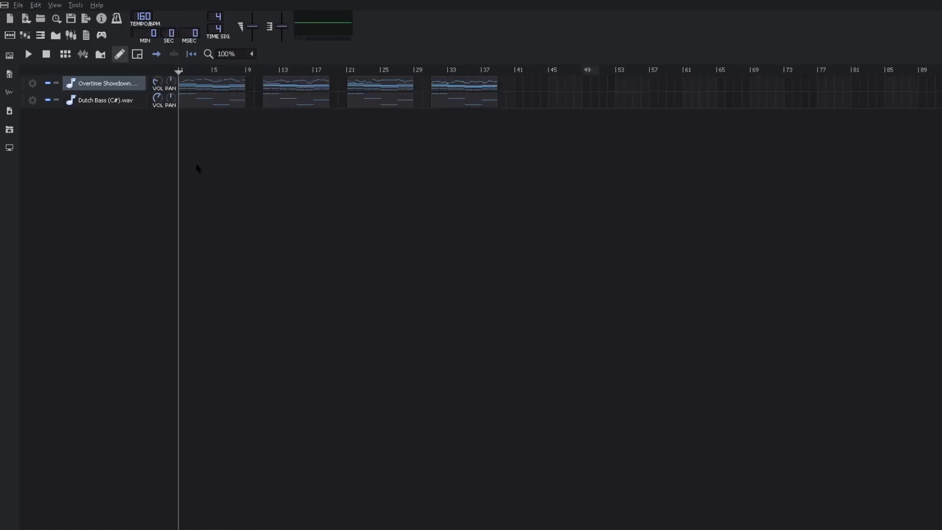
pyautogui.press('space')
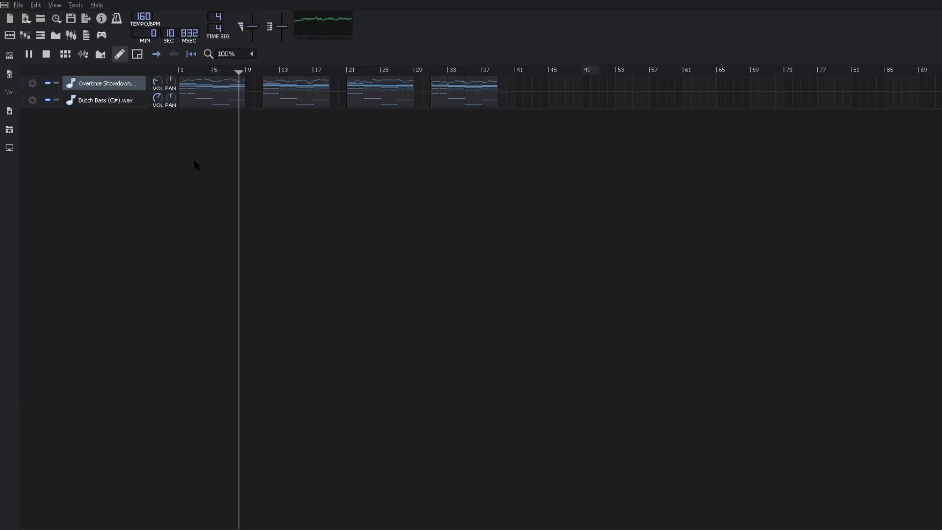
pyautogui.press('space')
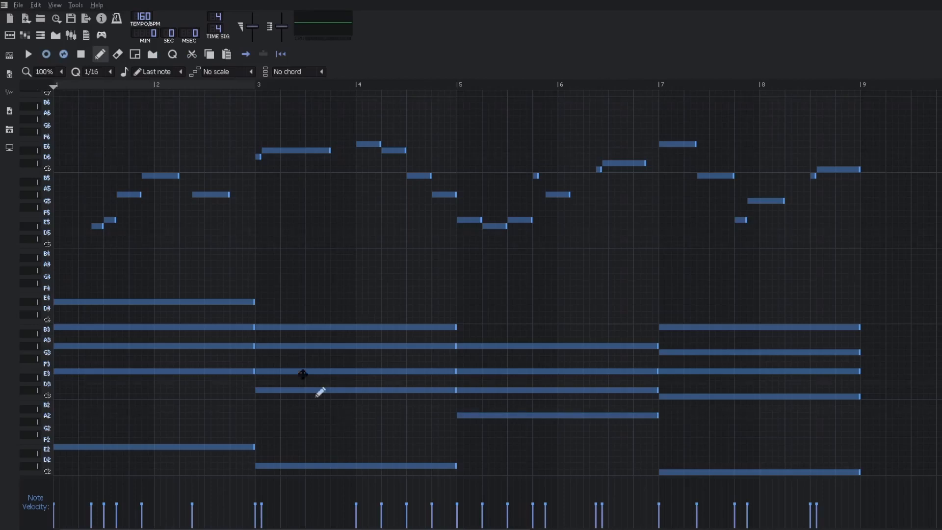
# Select the grace note and the long melody note at bar 3, and listen to the melody from there.
pyautogui.scroll(2, 263, 193)
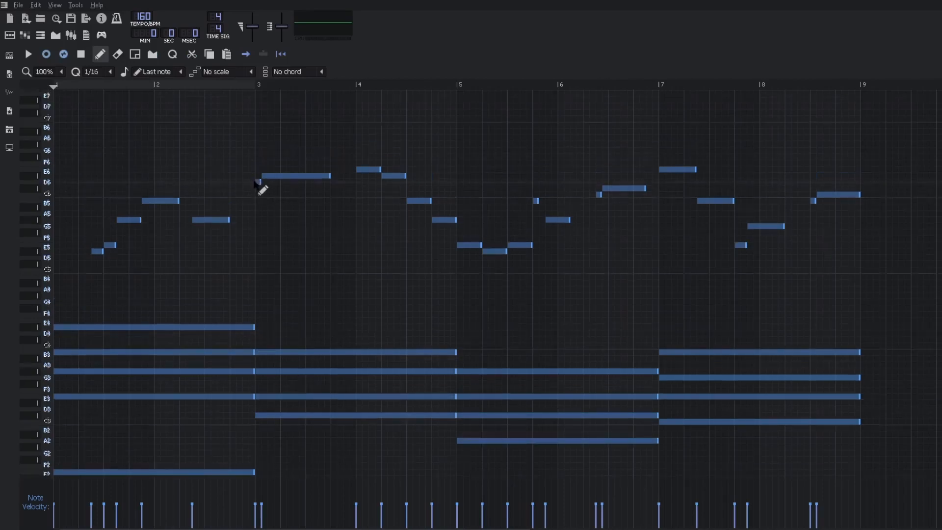
pyautogui.moveTo(248, 179); pyautogui.dragTo(279, 206)
pyautogui.click(253, 87)
pyautogui.press('space')
pyautogui.press('space')
# Delete the grace note at bar 3, extend the following long note back to the bar line, and play the melody.
pyautogui.moveTo(264, 184); pyautogui.dragTo(251, 180)
pyautogui.moveTo(592, 197); pyautogui.dragTo(607, 195)
pyautogui.rightClick(258, 182)
pyautogui.moveTo(268, 175); pyautogui.dragTo(259, 175)
pyautogui.moveTo(324, 176); pyautogui.dragTo(329, 176)
pyautogui.press('space')
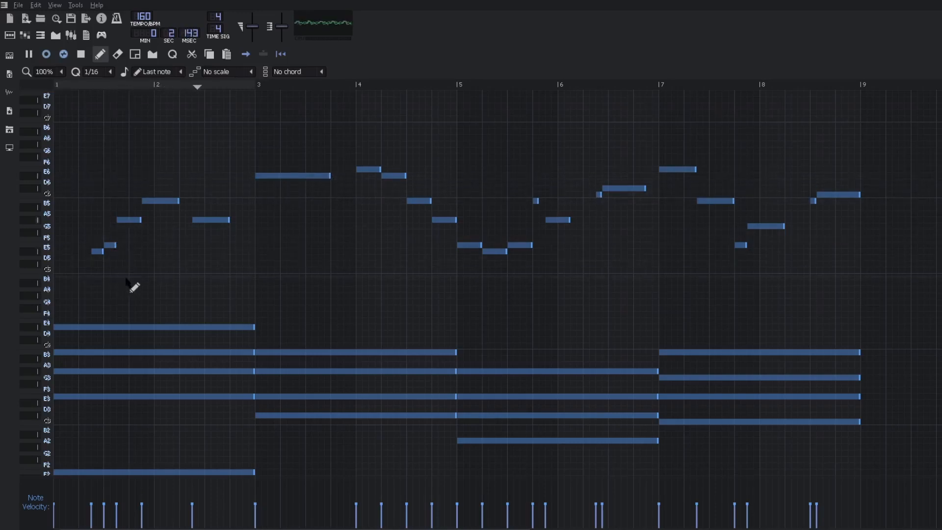
pyautogui.press('space')
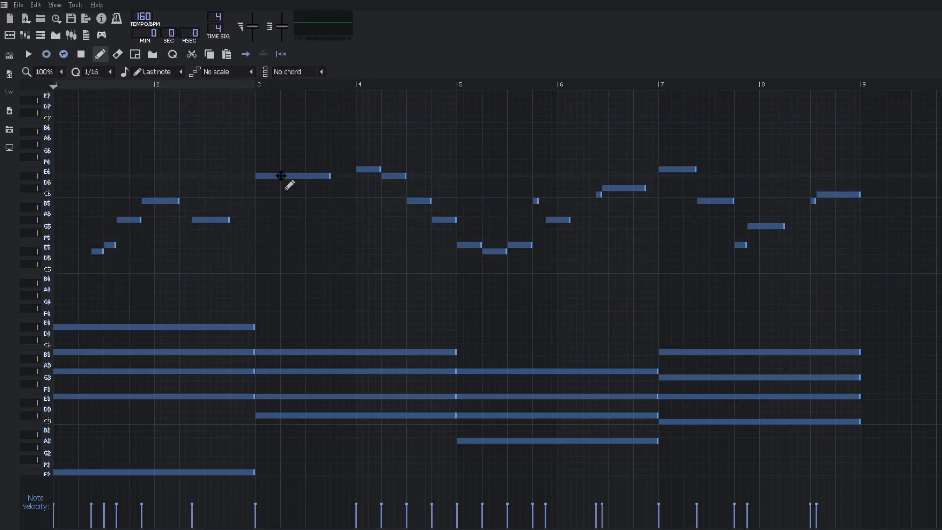
# Shift the long note at bar 3 a sixteenth later, redraw the grace note a semitone below at the bar line, and play.
pyautogui.moveTo(280, 176); pyautogui.dragTo(259, 182)
pyautogui.click(259, 182)
pyautogui.press('space')
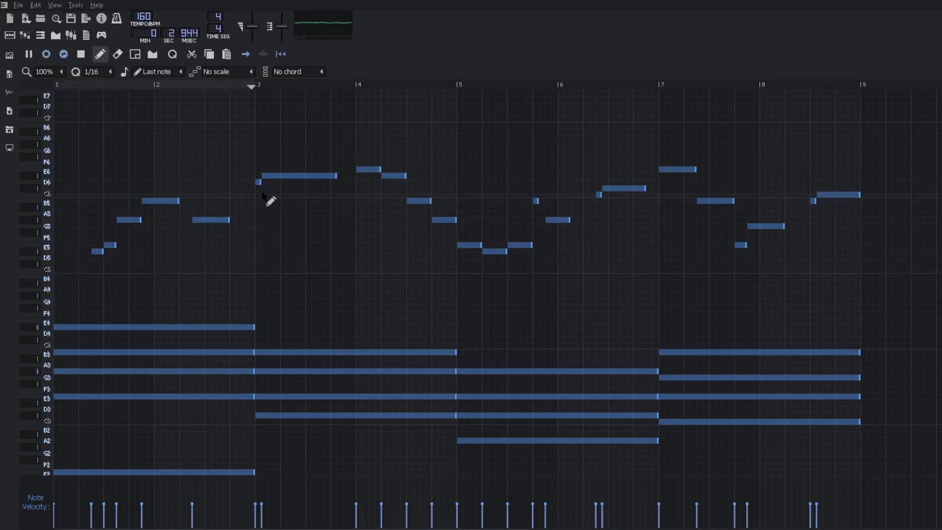
pyautogui.press('space')
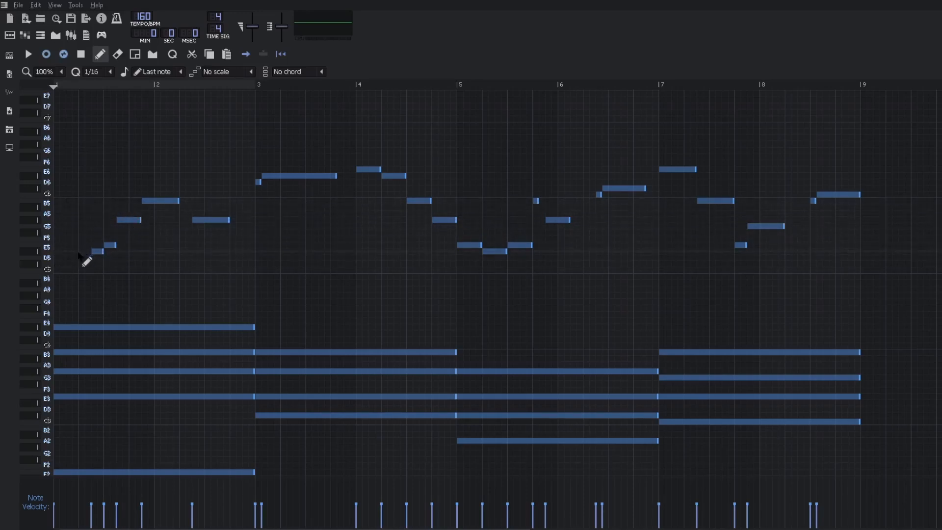
# Move the off-beat notes of the melody's first phrase in bars 1 and 2 onto the beats and play the result.
pyautogui.moveTo(98, 252); pyautogui.dragTo(84, 252)
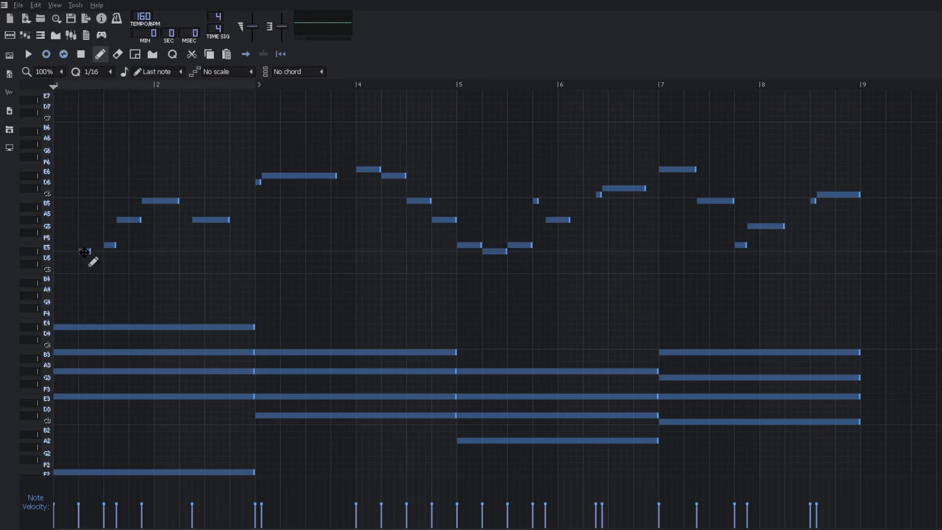
pyautogui.moveTo(135, 219); pyautogui.dragTo(228, 220)
pyautogui.press('space')
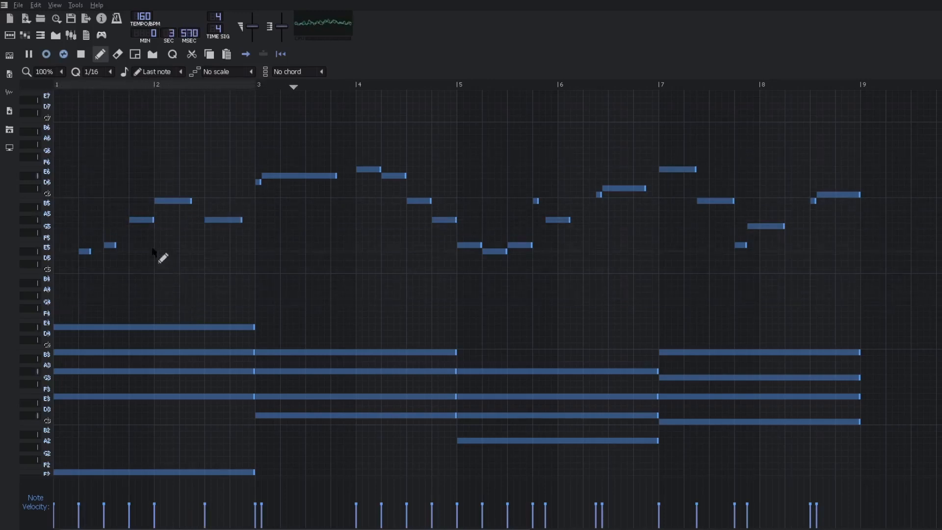
pyautogui.press('space')
# Move the first phrase's notes in bars 1 and 2 back to their syncopated off-beat positions and play the melody.
pyautogui.moveTo(86, 252); pyautogui.dragTo(100, 252)
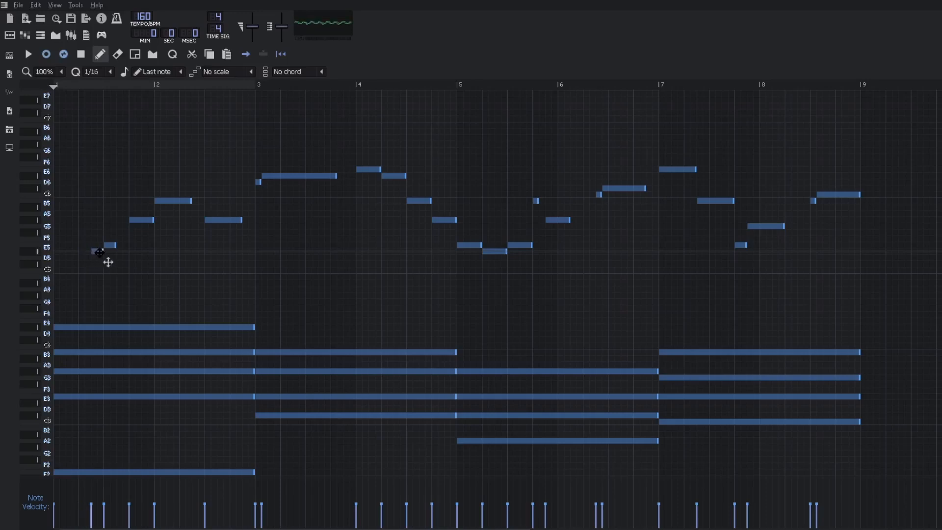
pyautogui.moveTo(139, 220); pyautogui.dragTo(144, 201)
pyautogui.moveTo(217, 221); pyautogui.dragTo(205, 222)
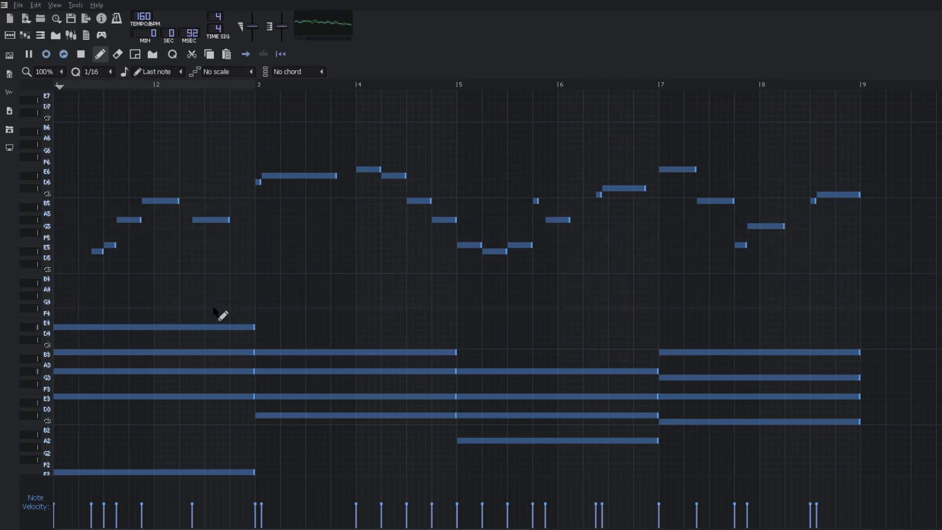
pyautogui.press('space')
pyautogui.hotkey('ctrl', 's')
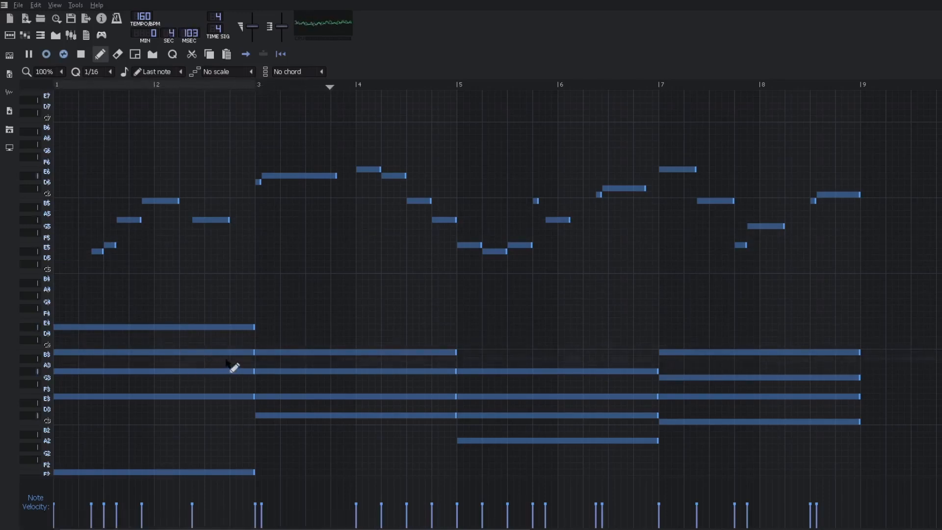
pyautogui.press('space')
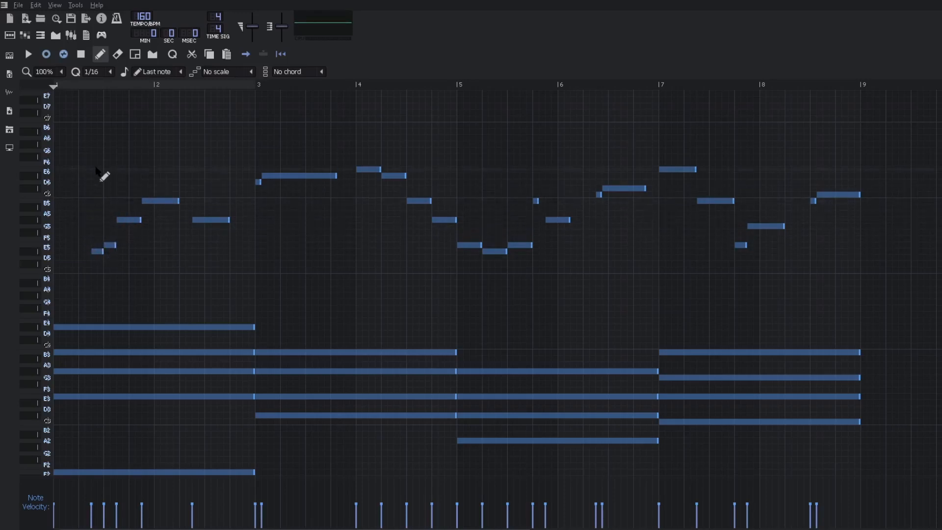
# Select the melody phrase in bars 1 and 2, the phrase in bars 3 and 4, and the long note at bar 3.
pyautogui.moveTo(93, 160); pyautogui.dragTo(200, 235)
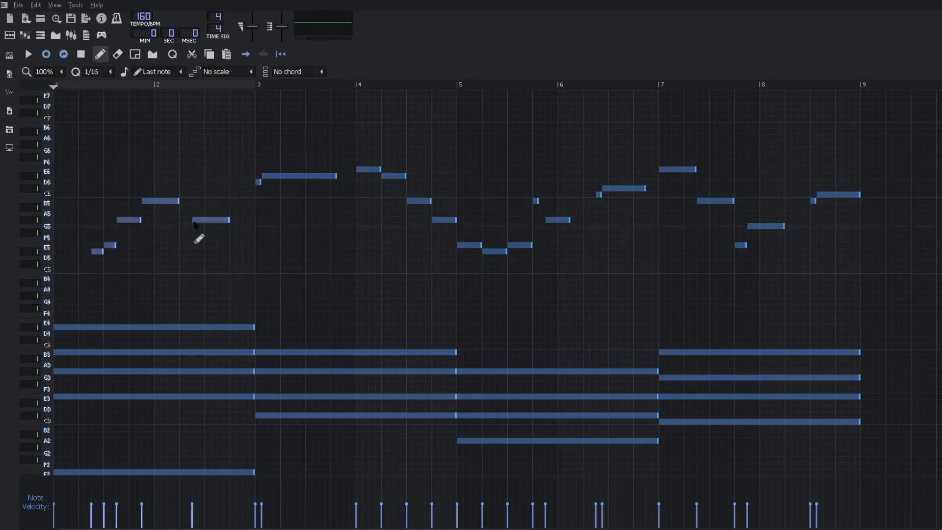
pyautogui.moveTo(248, 146); pyautogui.dragTo(447, 230)
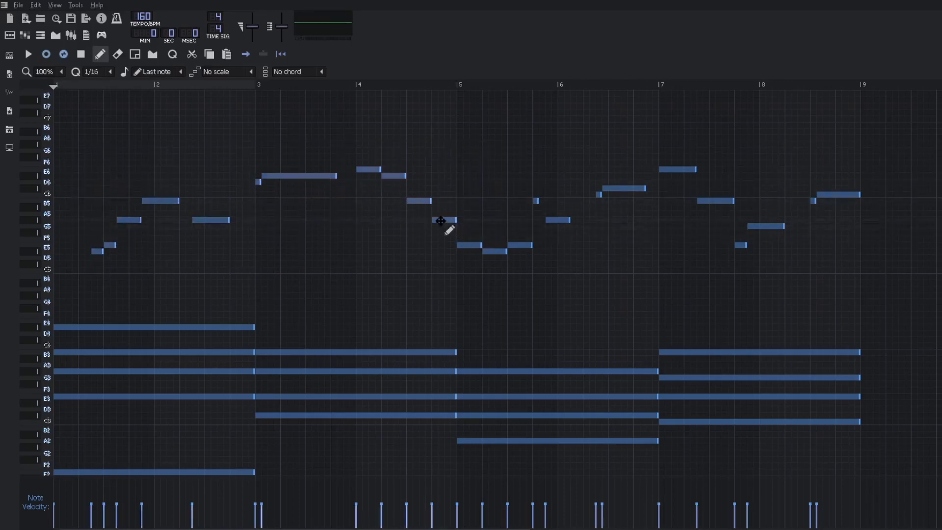
pyautogui.moveTo(293, 177); pyautogui.dragTo(316, 188)
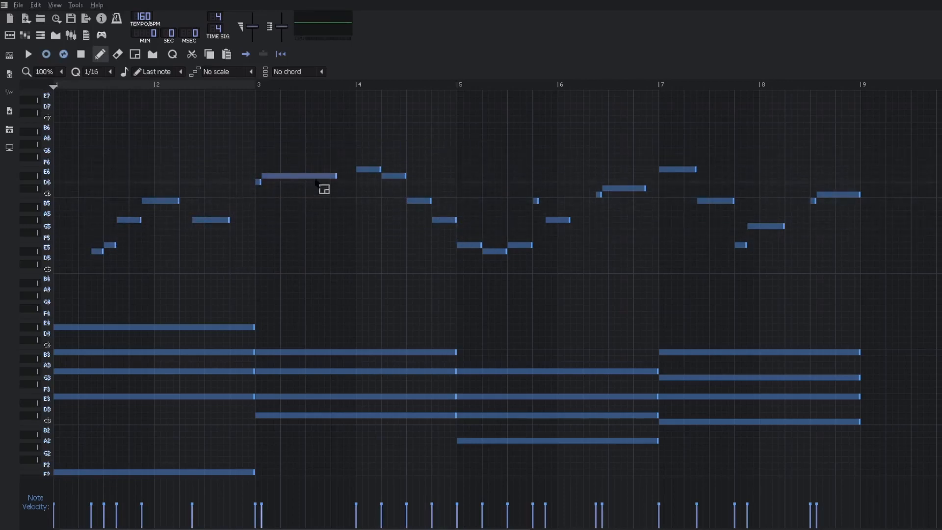
pyautogui.click(261, 402)
pyautogui.rightClick(261, 404)
# Examine the melody from bar 3 through bar 5 by selecting its notes, and clear the selection.
pyautogui.moveTo(299, 154); pyautogui.dragTo(328, 186)
pyautogui.moveTo(389, 160); pyautogui.dragTo(393, 179)
pyautogui.moveTo(362, 149)
pyautogui.mouseDown()
pyautogui.moveTo(384, 189)
pyautogui.moveTo(447, 229)
pyautogui.moveTo(564, 278)
pyautogui.mouseUp()
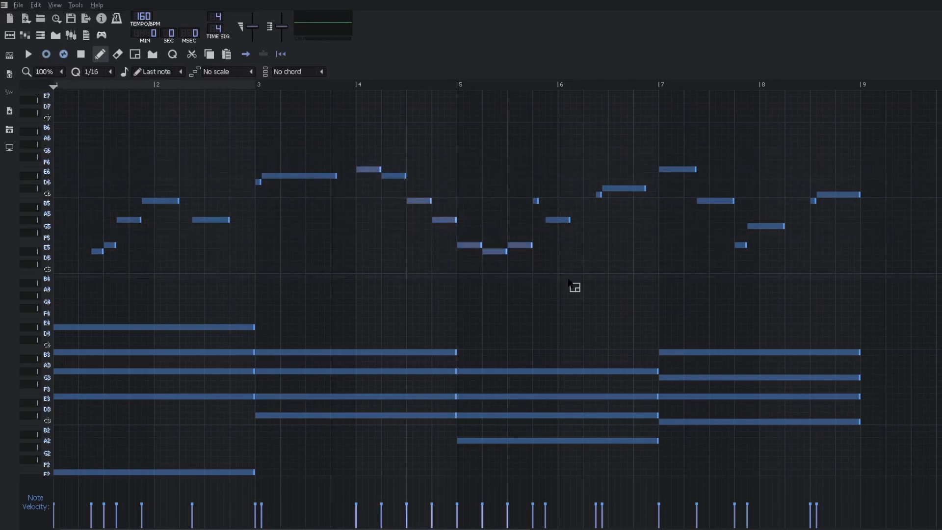
pyautogui.click(594, 286)
pyautogui.rightClick(594, 286)
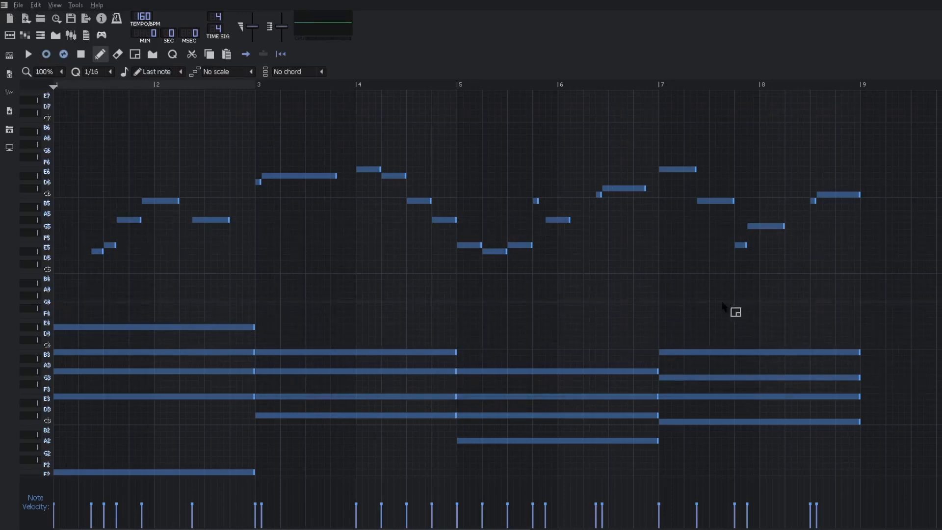
# Select the chord notes in bars 7 and 8 and the melody notes above them to compare the two.
pyautogui.moveTo(655, 301); pyautogui.dragTo(806, 449)
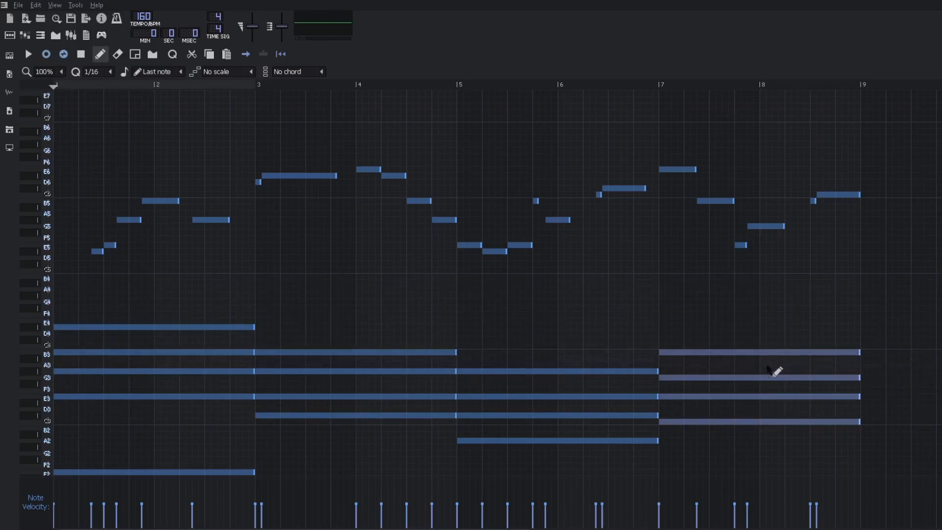
pyautogui.moveTo(198, 304); pyautogui.dragTo(793, 454)
pyautogui.moveTo(665, 137); pyautogui.dragTo(902, 305)
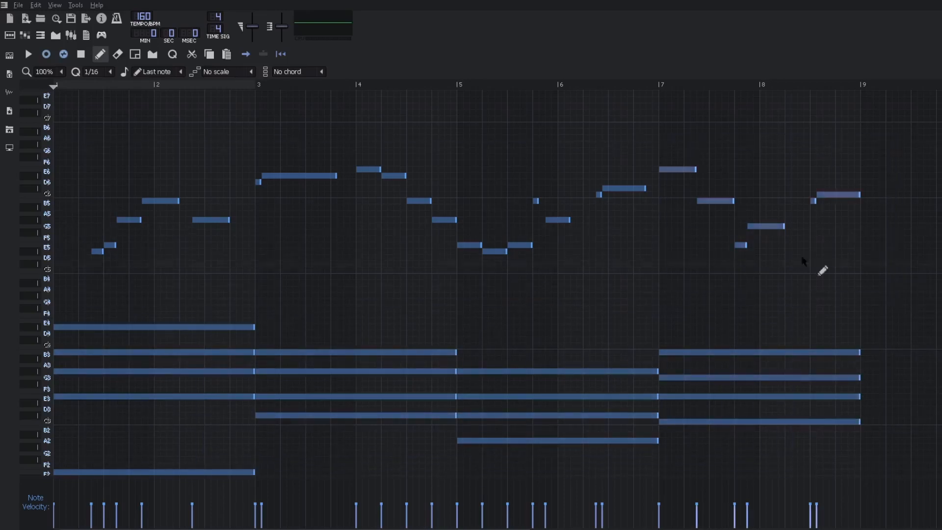
pyautogui.moveTo(677, 148); pyautogui.dragTo(879, 298)
# Play the melody from bar 7, replay the pattern from the start, and save the project.
pyautogui.click(661, 87)
pyautogui.press('space')
pyautogui.press('space')
pyautogui.click(687, 223)
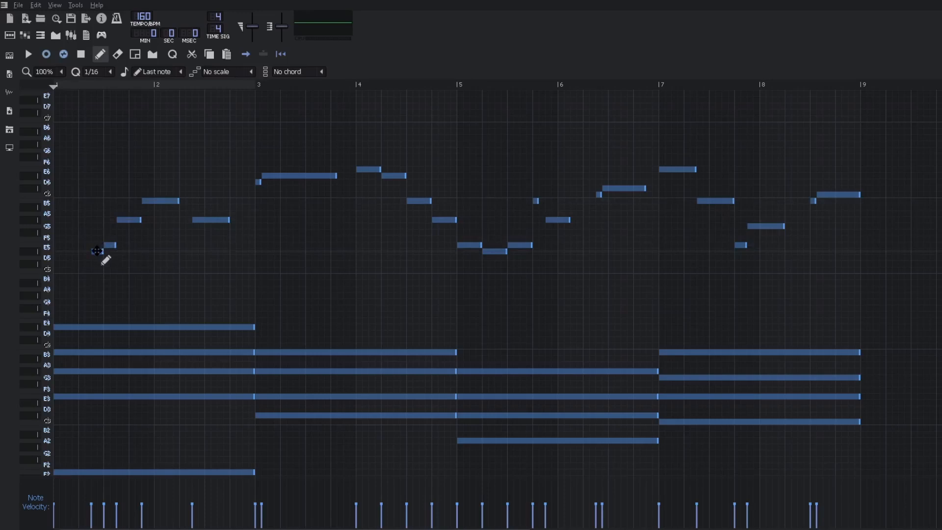
pyautogui.press('space')
pyautogui.press('space')
pyautogui.hotkey('ctrl', 's')
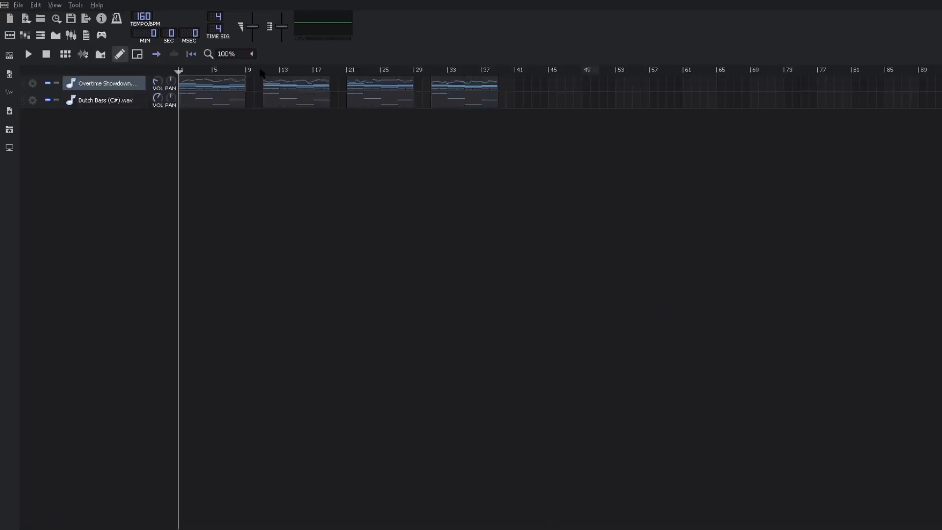
# Open the Overtime Showdown clip at bar 11 in the piano roll, play it and save the project.
pyautogui.moveTo(262, 72)
pyautogui.mouseDown()
pyautogui.moveTo(324, 72)
pyautogui.moveTo(253, 73)
pyautogui.moveTo(354, 78)
pyautogui.moveTo(266, 88)
pyautogui.mouseUp()
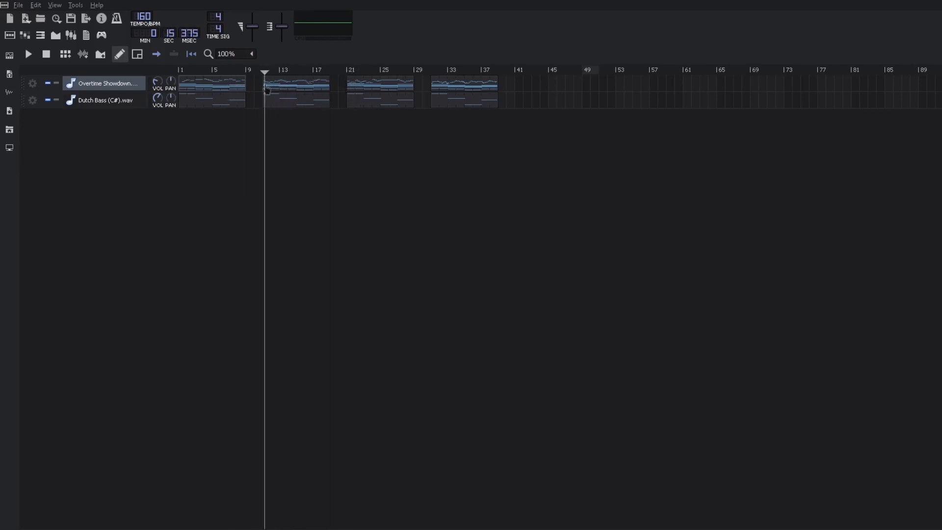
pyautogui.doubleClick(299, 87)
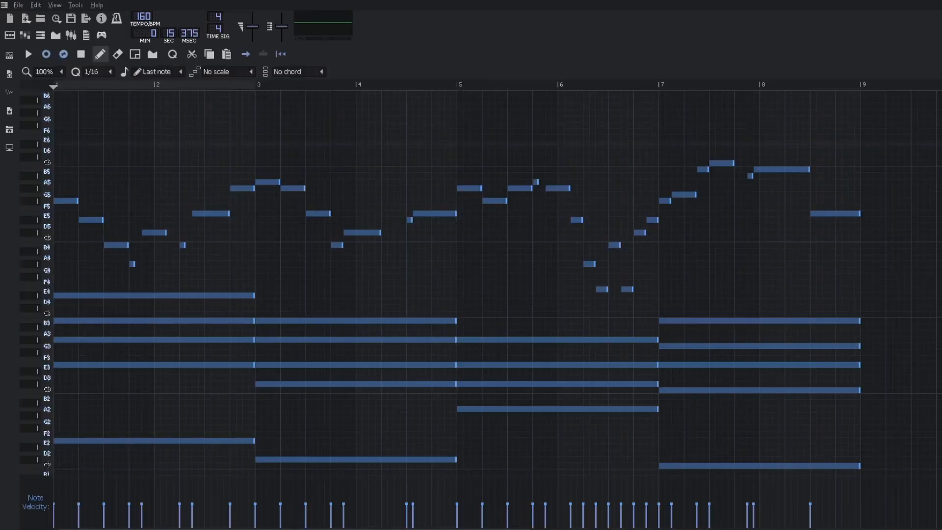
pyautogui.press('space')
pyautogui.hotkey('ctrl', 's')
# Select the three melody notes around bar 3 of the second clip and listen to the pattern.
pyautogui.moveTo(232, 173); pyautogui.dragTo(308, 202)
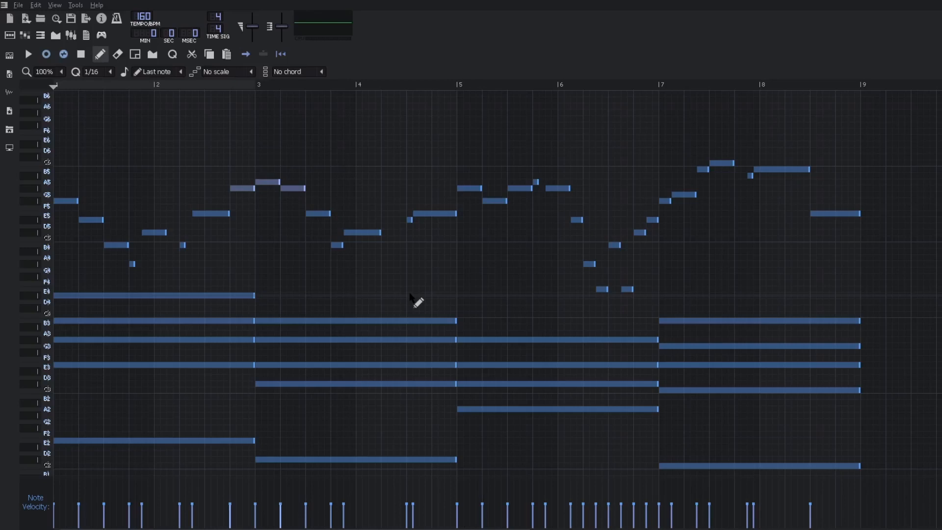
pyautogui.press('space')
pyautogui.press('space')
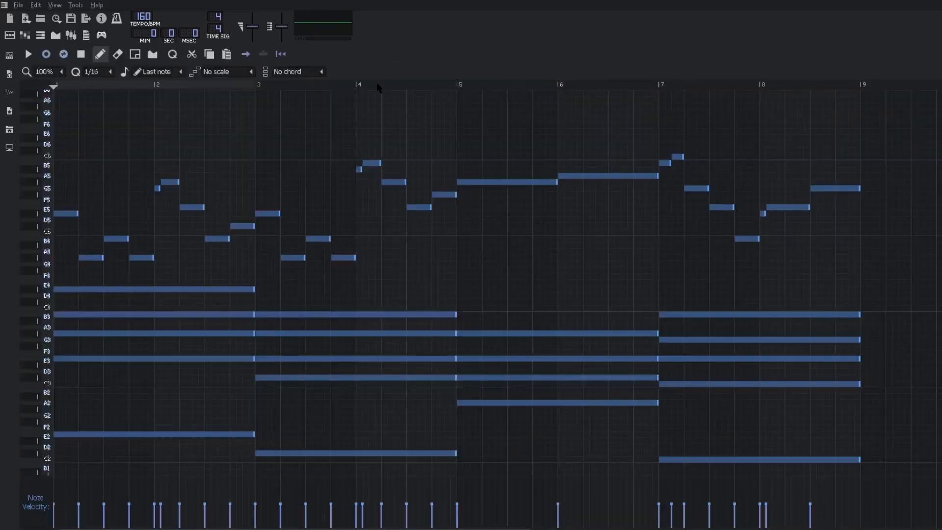
# Save the project and play the third clip's melody through bar 8.
pyautogui.hotkey('ctrl', 's')
pyautogui.click(663, 163)
pyautogui.press('space')
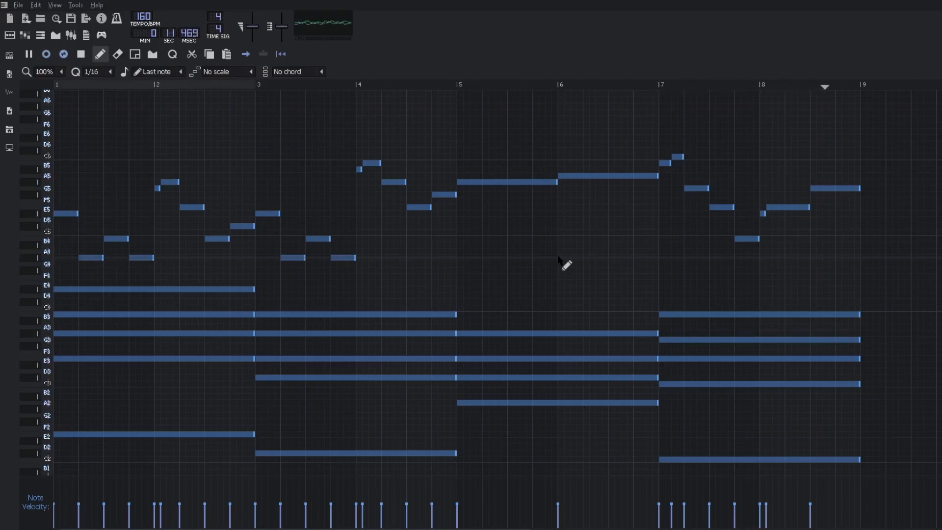
pyautogui.press('space')
# Select the grace note and its following note at bar 2 of the third clip, and clear the selection.
pyautogui.moveTo(147, 181); pyautogui.dragTo(187, 198)
pyautogui.click(155, 189)
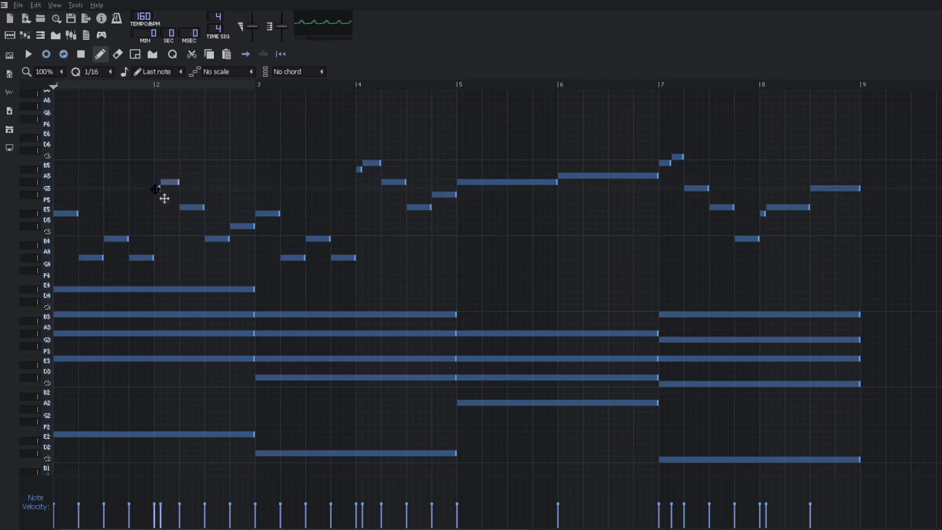
pyautogui.click(149, 214)
pyautogui.rightClick(149, 214)
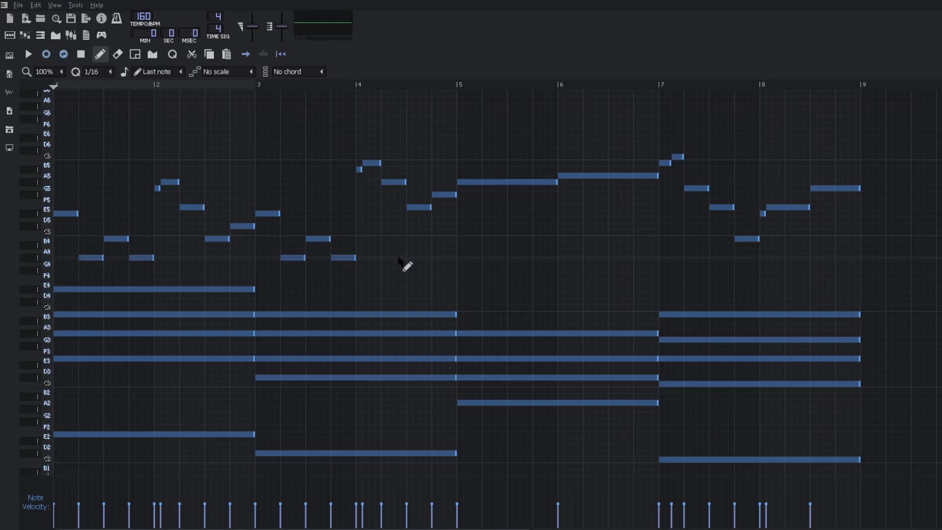
# Open the fourth Overtime Showdown clip, at bar 31 of the song, in the piano roll and play its melody.
pyautogui.press('F5')
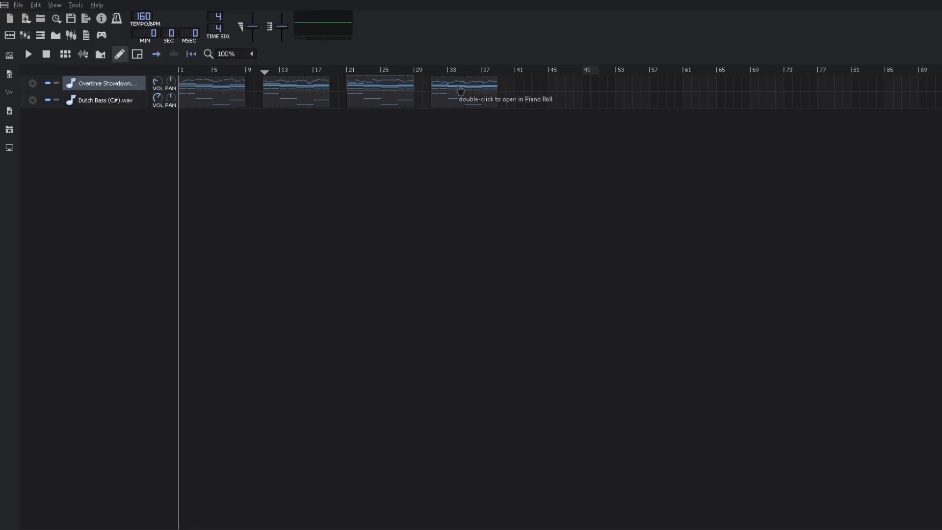
pyautogui.doubleClick(461, 90)
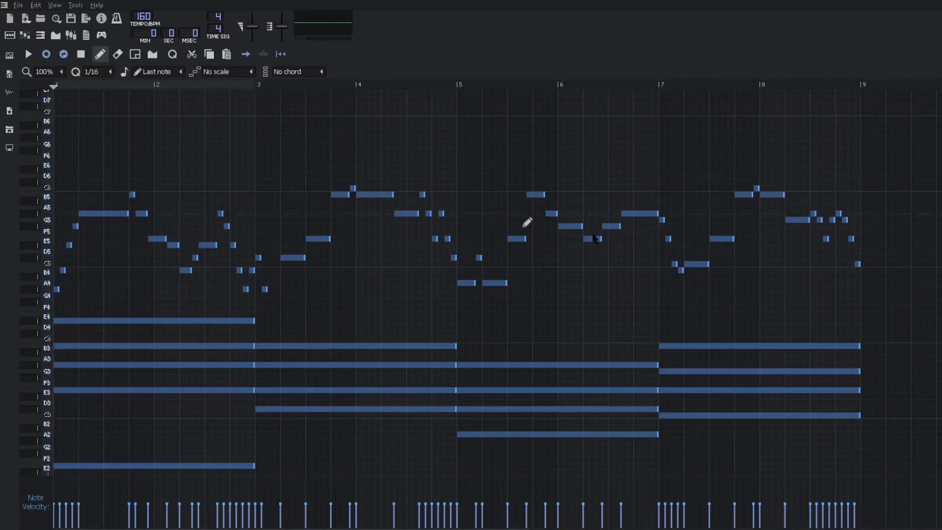
pyautogui.moveTo(874, 153); pyautogui.dragTo(1, 312)
pyautogui.press('space')
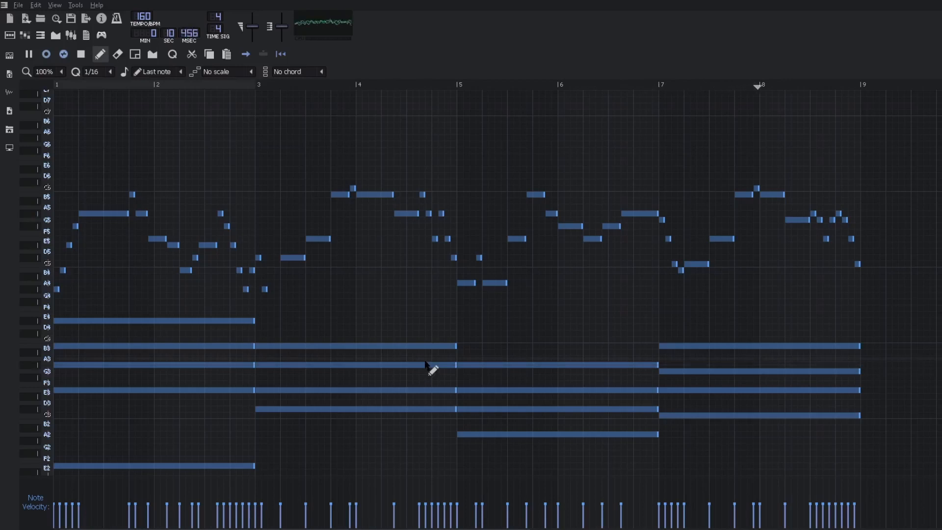
pyautogui.press('space')
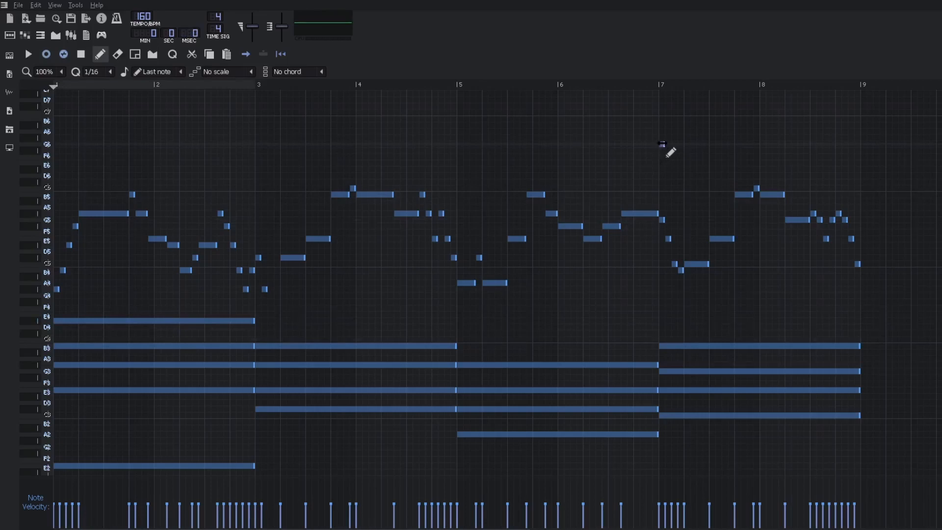
# Try a short grace note leading into a longer note above the melody at bar 7, and delete both notes.
pyautogui.moveTo(668, 139); pyautogui.dragTo(711, 152)
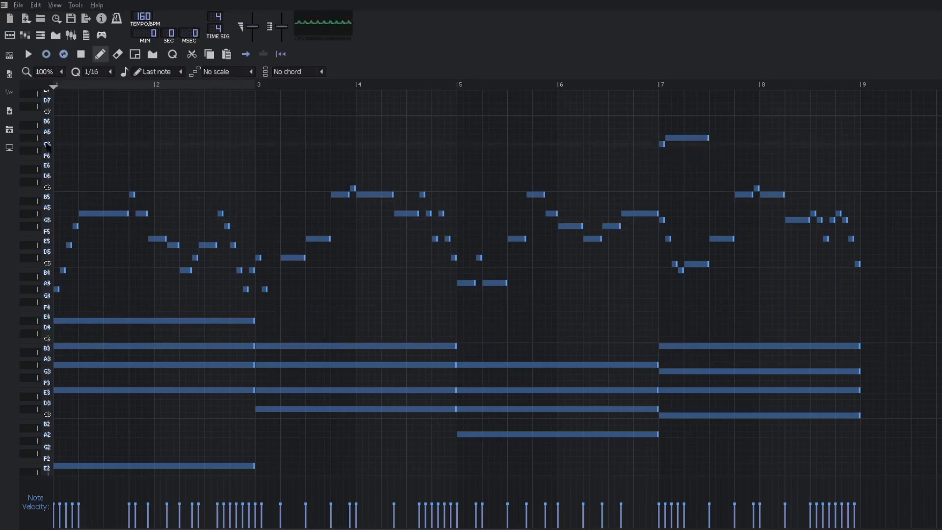
pyautogui.rightClick(662, 144)
pyautogui.rightClick(671, 140)
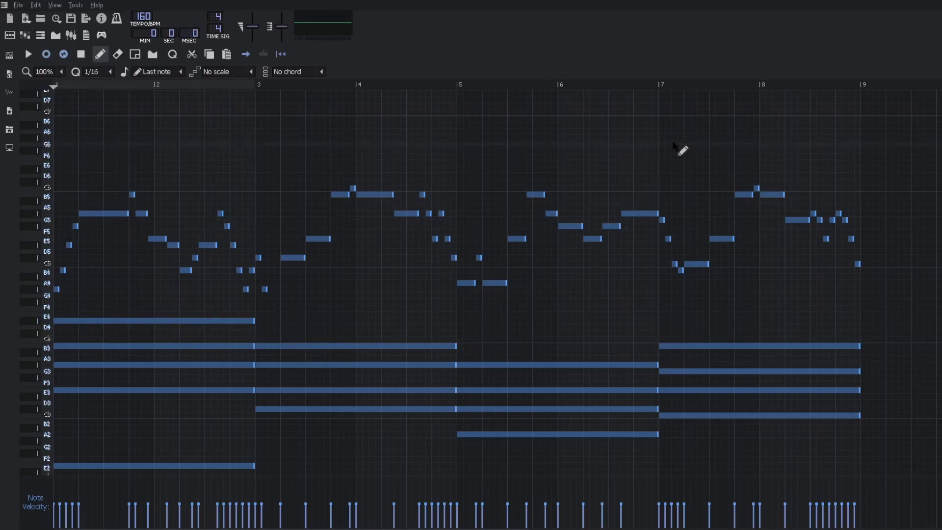
# Select the run of short notes at the end of bar 4, play the melody and save the project.
pyautogui.hotkey('ctrl', 's')
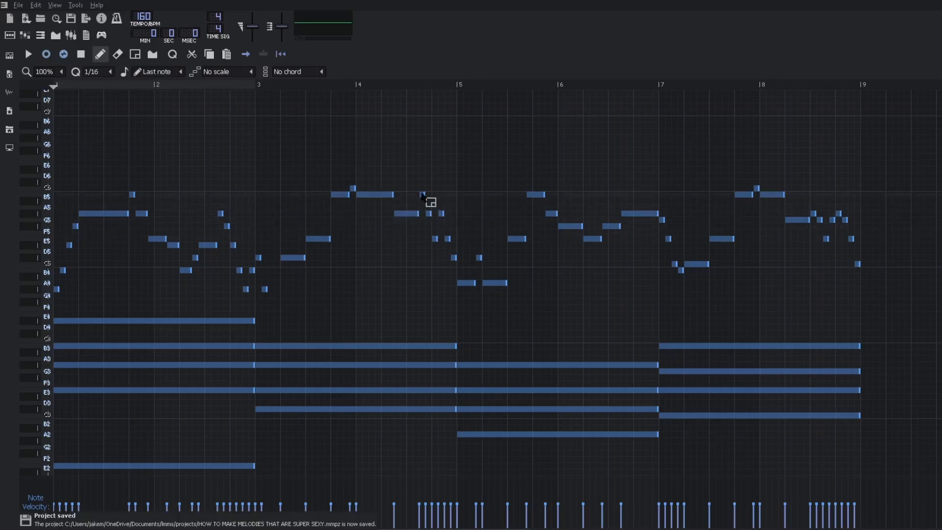
pyautogui.moveTo(421, 194); pyautogui.dragTo(459, 263)
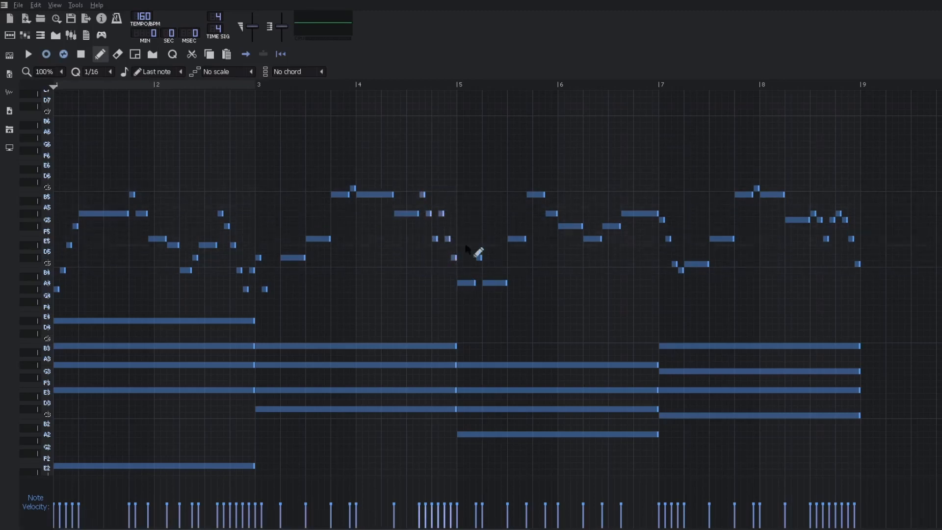
pyautogui.hotkey('ctrl', 's')
pyautogui.press('space')
pyautogui.hotkey('ctrl', 's')
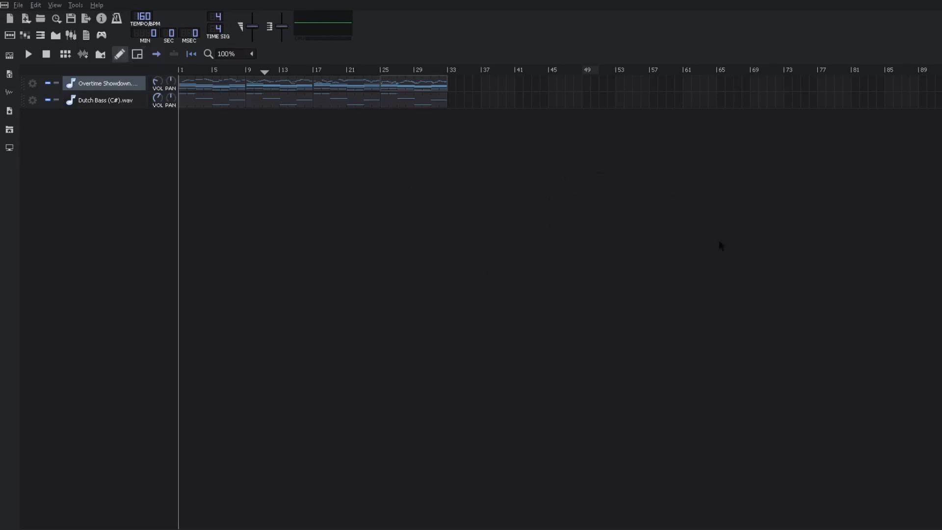
# Select the chord notes above the bass line in the chord-only clip, play the progression and save the project.
pyautogui.moveTo(435, 88); pyautogui.dragTo(524, 102)
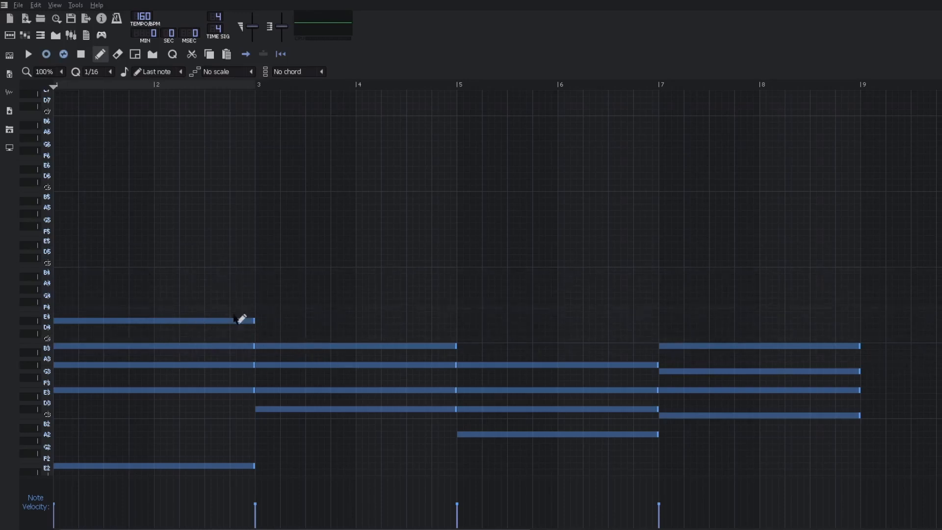
pyautogui.scroll(-3, 79, 292)
pyautogui.moveTo(137, 173); pyautogui.dragTo(766, 371)
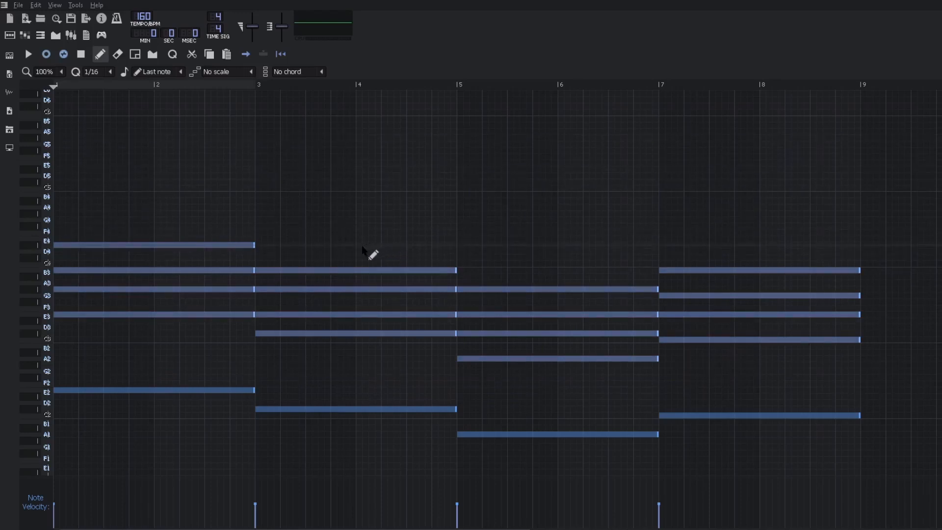
pyautogui.scroll(2, 132, 221)
pyautogui.press('space')
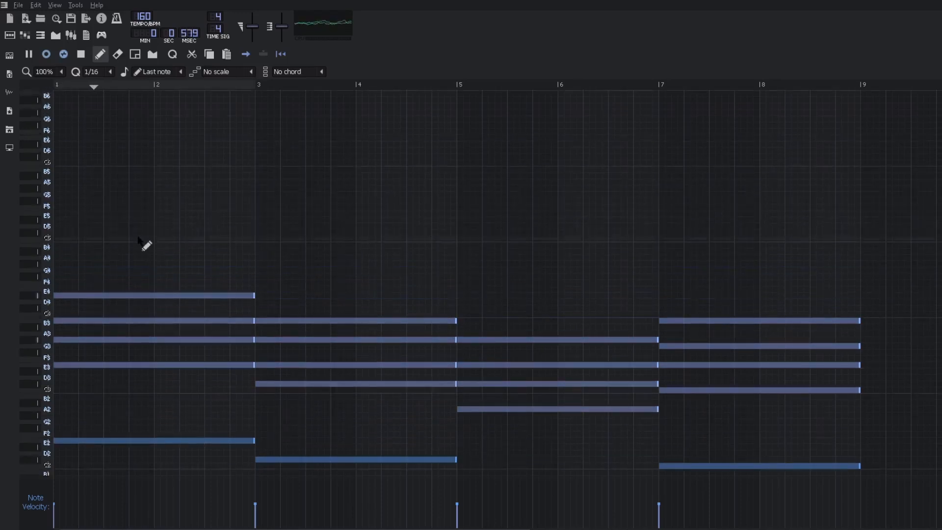
pyautogui.press('space')
pyautogui.hotkey('ctrl', 's')
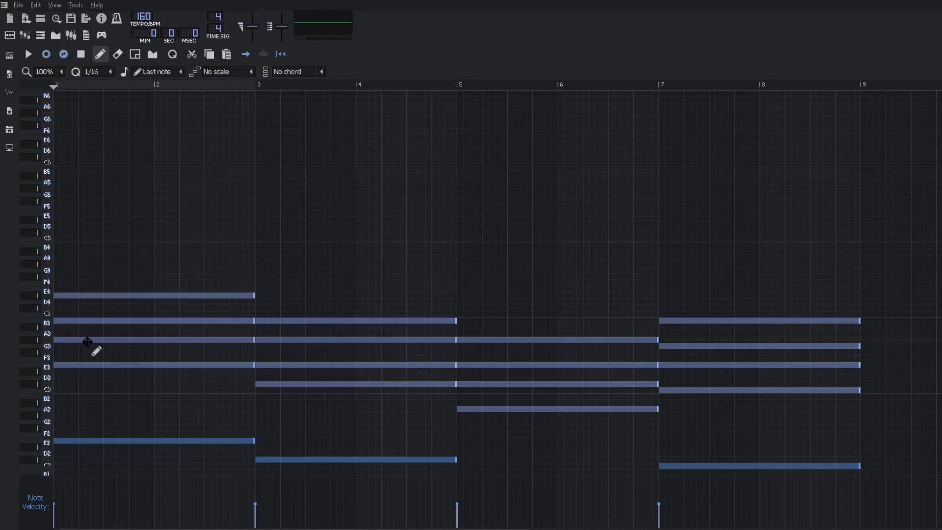
# Draw four rising sixteenth notes G#4, B4, C#5 and D#5 from the middle of bar 1 and play them over the chord.
pyautogui.click(106, 264)
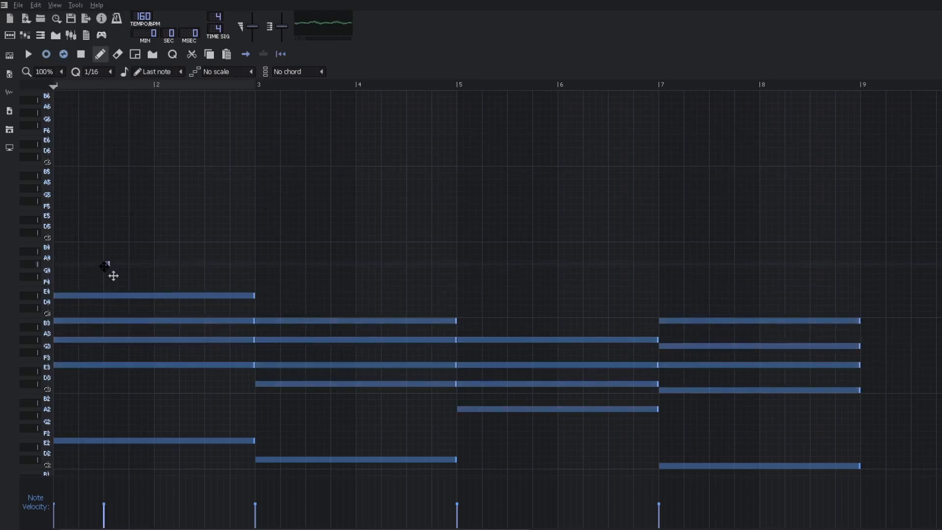
pyautogui.click(112, 245)
pyautogui.click(119, 220)
pyautogui.click(120, 234)
pyautogui.click(124, 221)
pyautogui.rightClick(118, 221)
pyautogui.press('space')
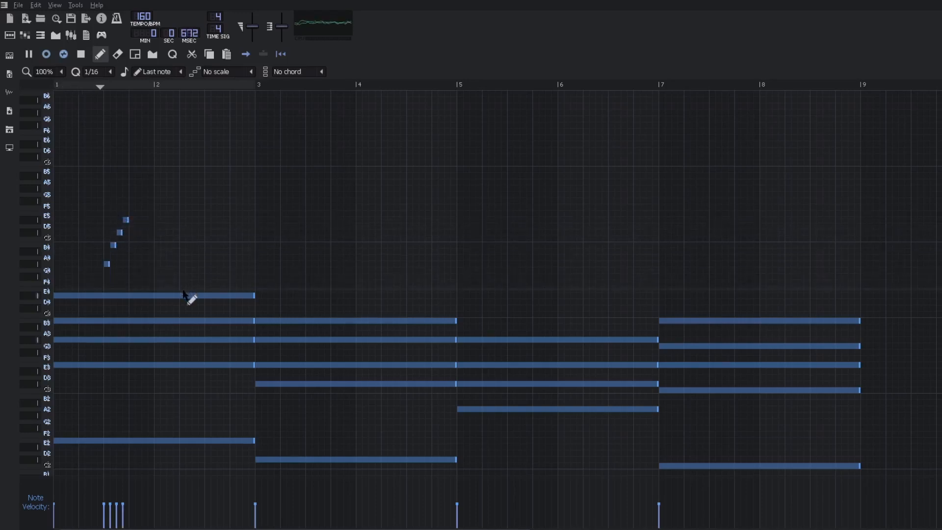
pyautogui.press('space')
# Add quarter notes G#5 on the last beat of bar 1, A#5 at bar 2 and B5 halfway through bar 2, and play them.
pyautogui.click(132, 187)
pyautogui.click(158, 175)
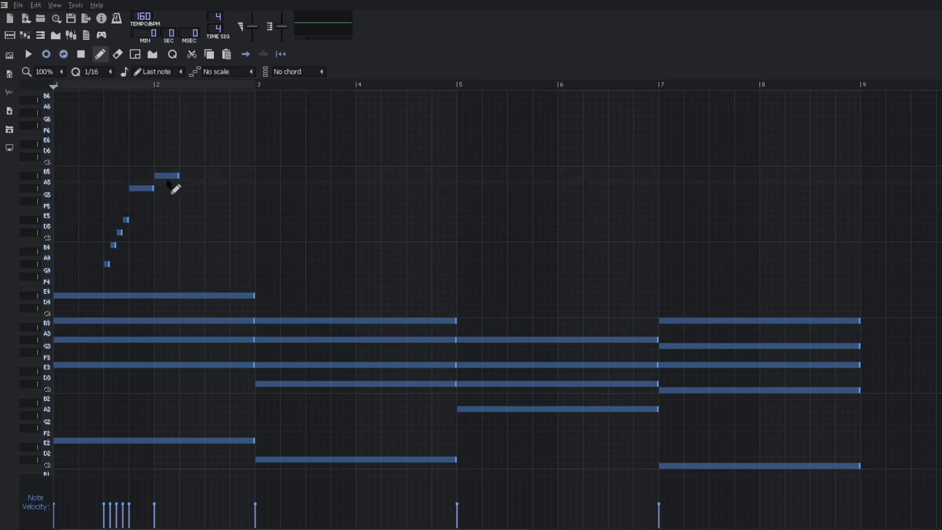
pyautogui.press('space')
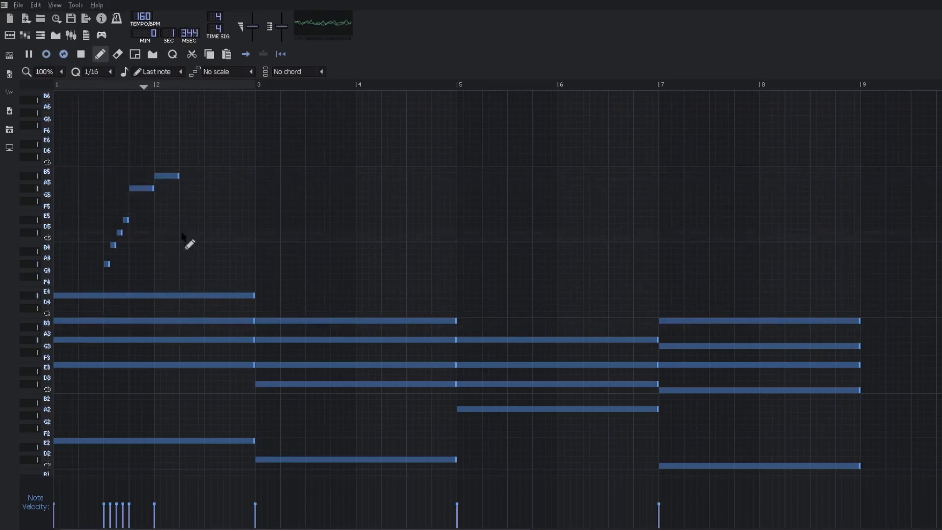
pyautogui.click(209, 170)
pyautogui.press('space')
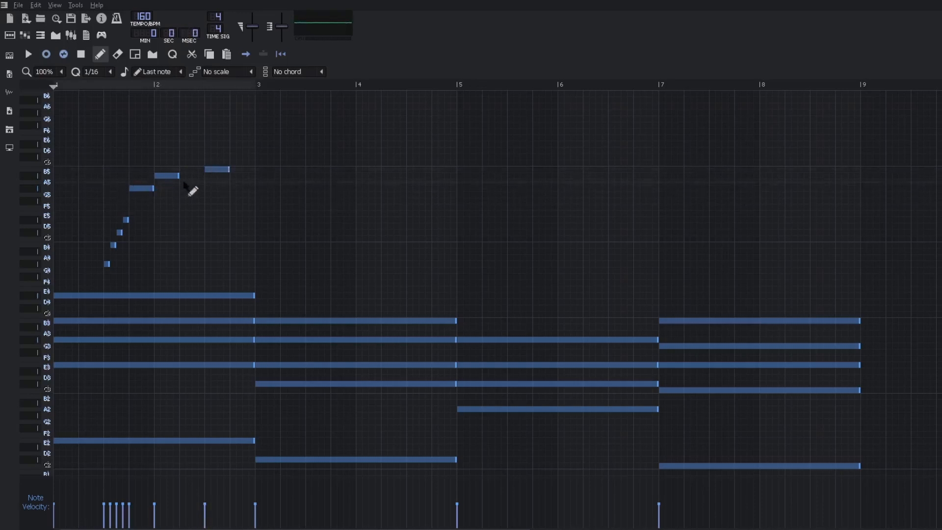
# Lengthen the A#5 and B5 notes in bar 2 to half notes and play the phrase.
pyautogui.moveTo(179, 176); pyautogui.dragTo(252, 171)
pyautogui.click(233, 170)
pyautogui.rightClick(234, 170)
pyautogui.click(253, 168)
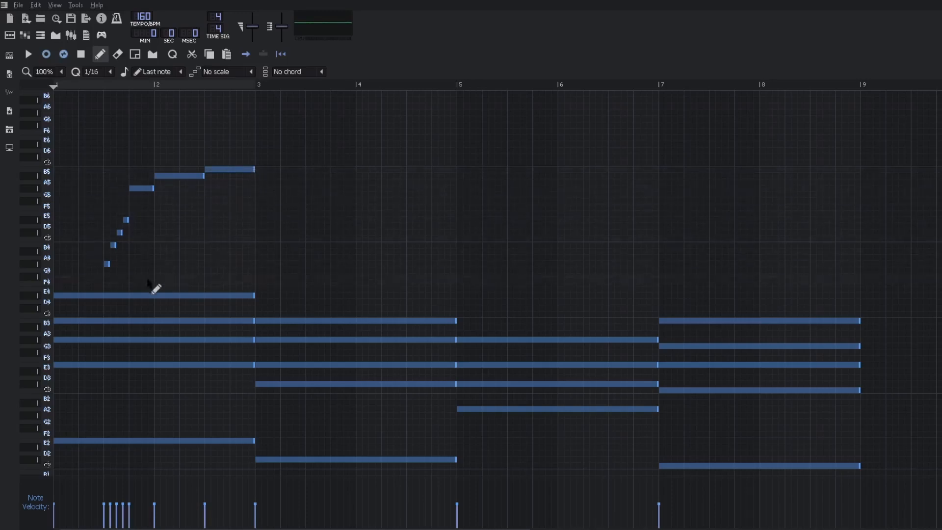
pyautogui.press('space')
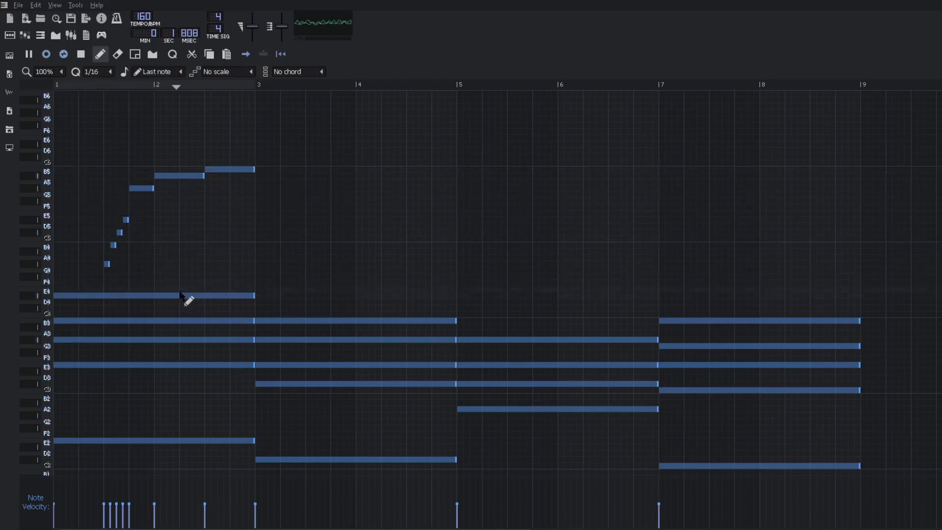
# Add half notes A#5 at bar 3, F#5 on its last beat and B4 halfway through bar 4, then play and save.
pyautogui.click(257, 176)
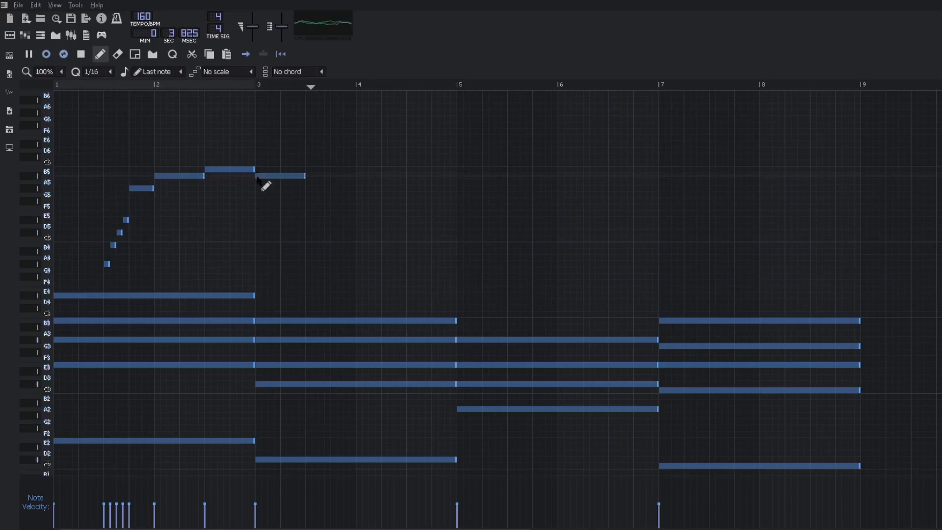
pyautogui.press('space')
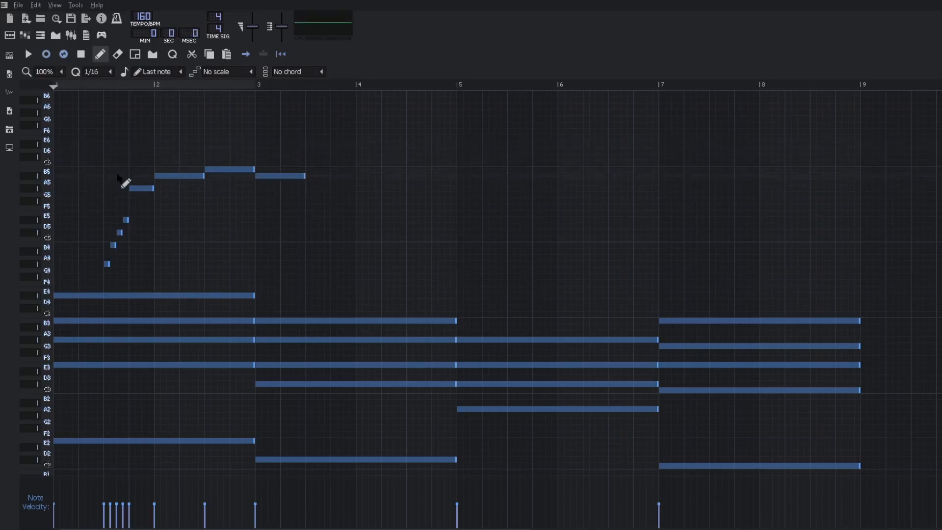
pyautogui.moveTo(117, 153); pyautogui.dragTo(256, 190)
pyautogui.click(309, 201)
pyautogui.moveTo(319, 208); pyautogui.dragTo(344, 207)
pyautogui.click(410, 244)
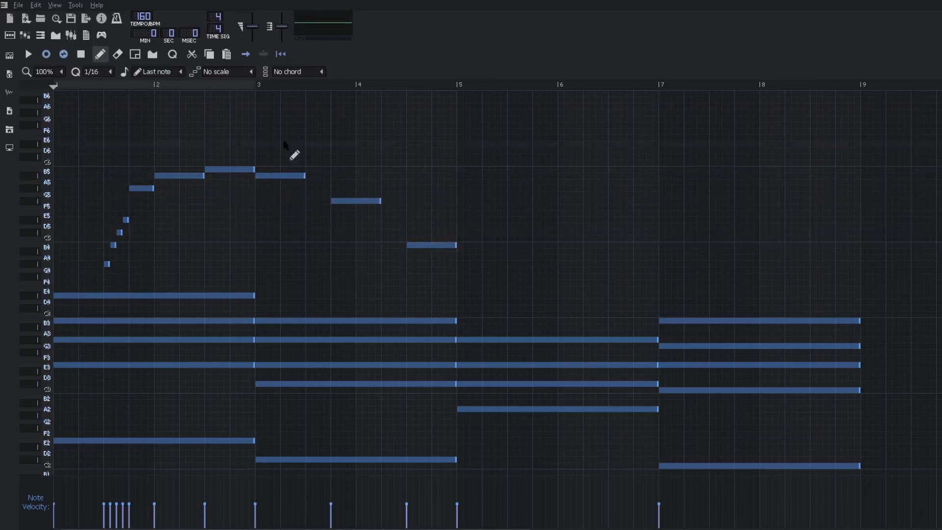
pyautogui.press('space')
pyautogui.hotkey('ctrl', 's')
pyautogui.press('space')
# Raise the last note of bar 4 to E5, play it, then set it to D#5 and play from bar 3.
pyautogui.moveTo(434, 245); pyautogui.dragTo(426, 214)
pyautogui.press('space')
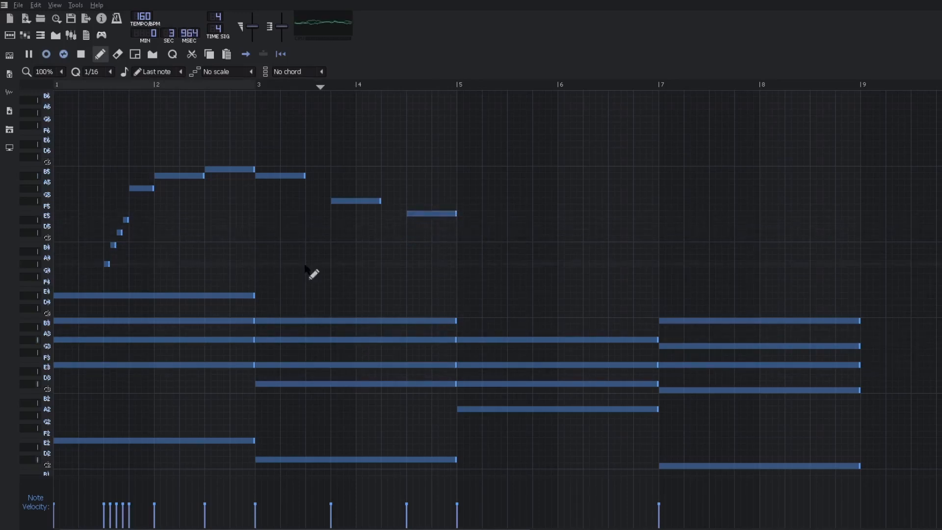
pyautogui.press('space')
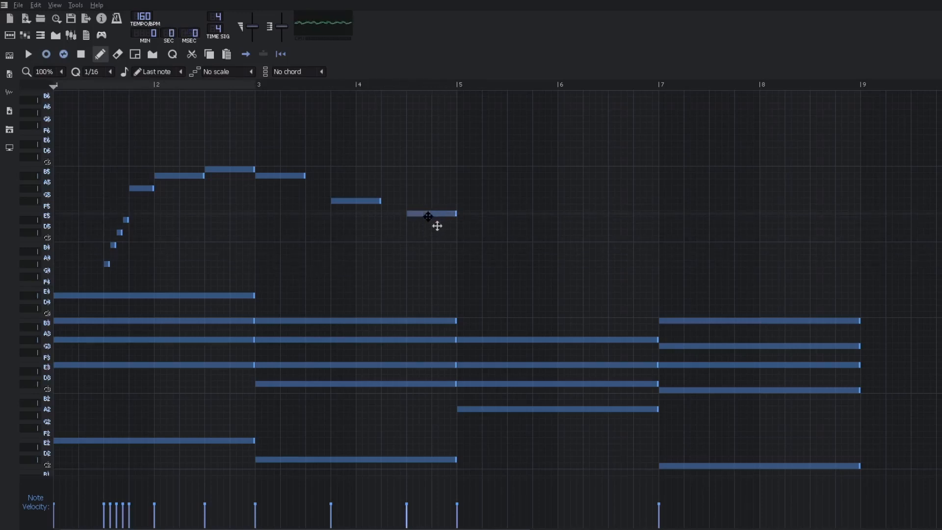
pyautogui.moveTo(428, 216); pyautogui.dragTo(428, 223)
pyautogui.click(253, 88)
pyautogui.press('space')
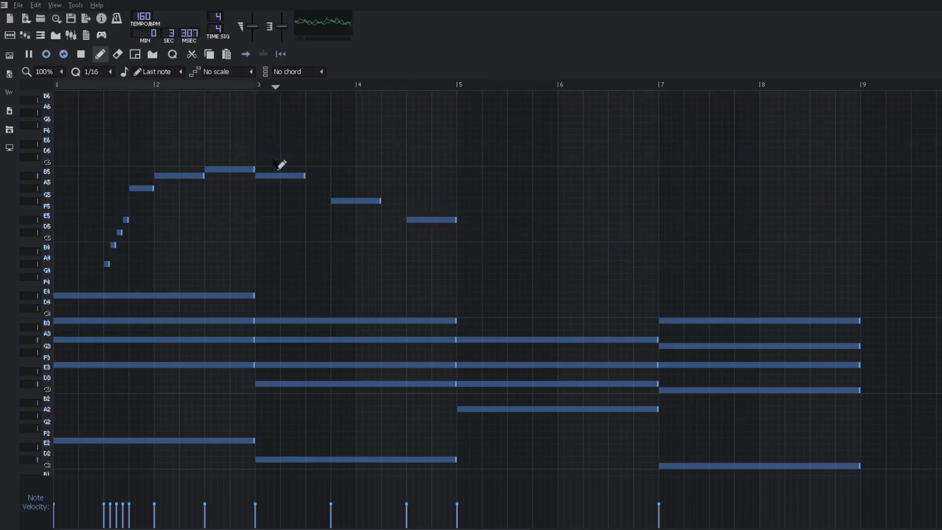
pyautogui.press('space')
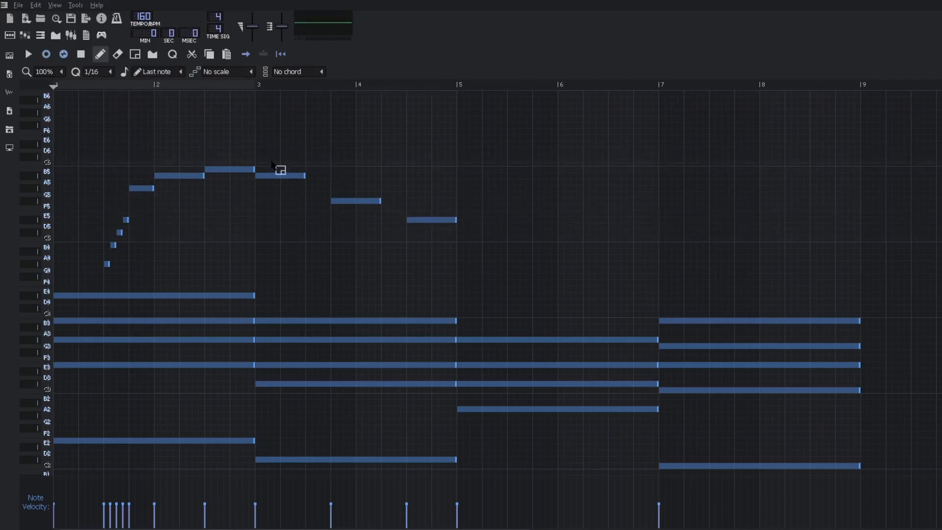
# Select the three descending half notes across bars 3 and 4, and clear the selection.
pyautogui.moveTo(271, 158); pyautogui.dragTo(493, 267)
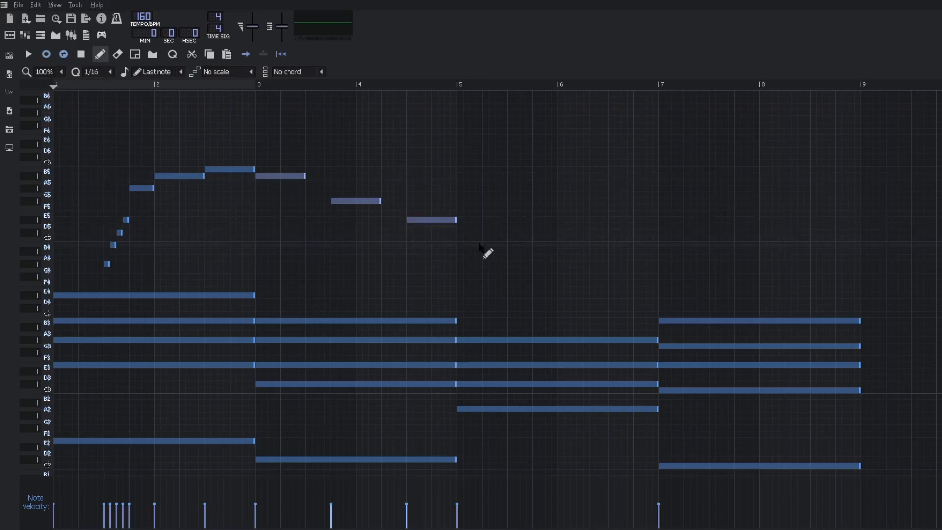
pyautogui.moveTo(288, 141); pyautogui.dragTo(483, 238)
pyautogui.click(303, 207)
pyautogui.rightClick(303, 206)
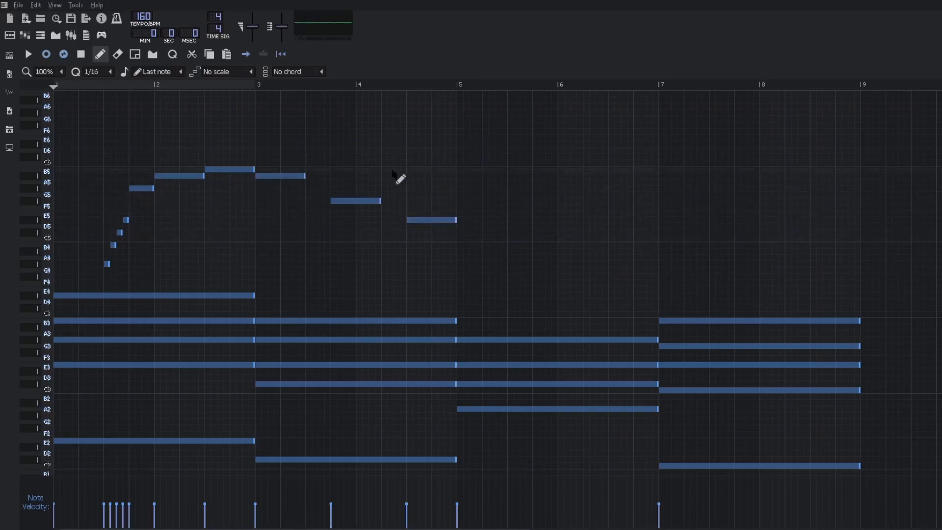
# Add eighth notes C#6 after the A#5 in bar 3 and C#5 after the F#5 in bar 4, and play the phrase.
pyautogui.click(312, 156)
pyautogui.click(388, 232)
pyautogui.press('space')
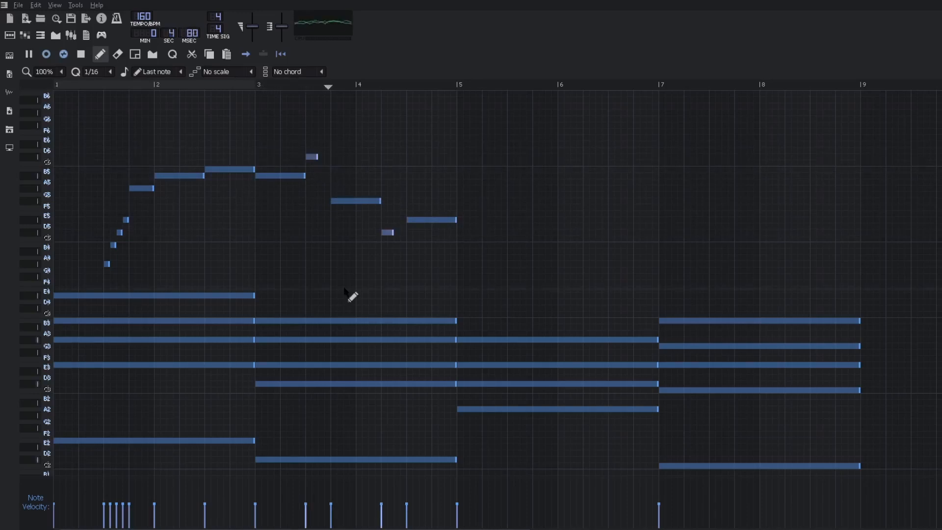
pyautogui.press('space')
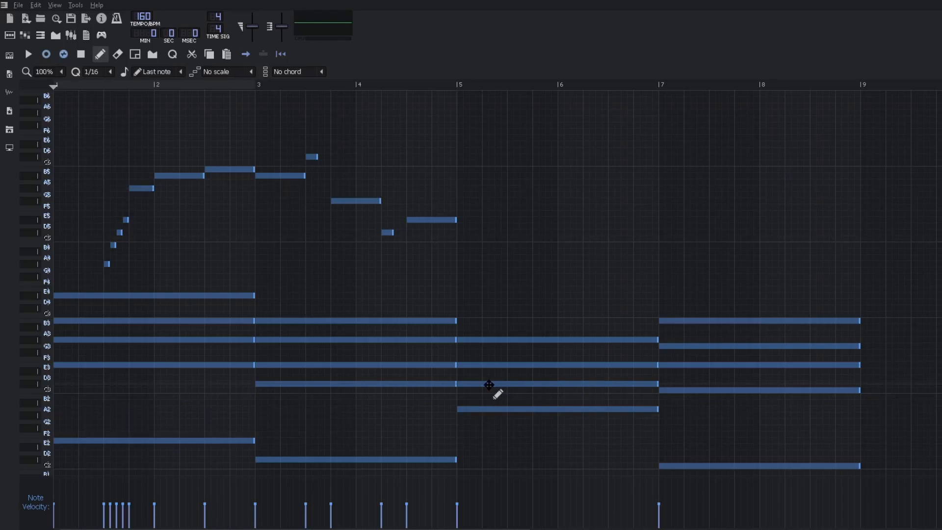
# Add a C#5 half note at bar 5, followed by a rising sixteenth run E5, F#5, G#5 and an eighth-note C#6.
pyautogui.click(462, 232)
pyautogui.press('space')
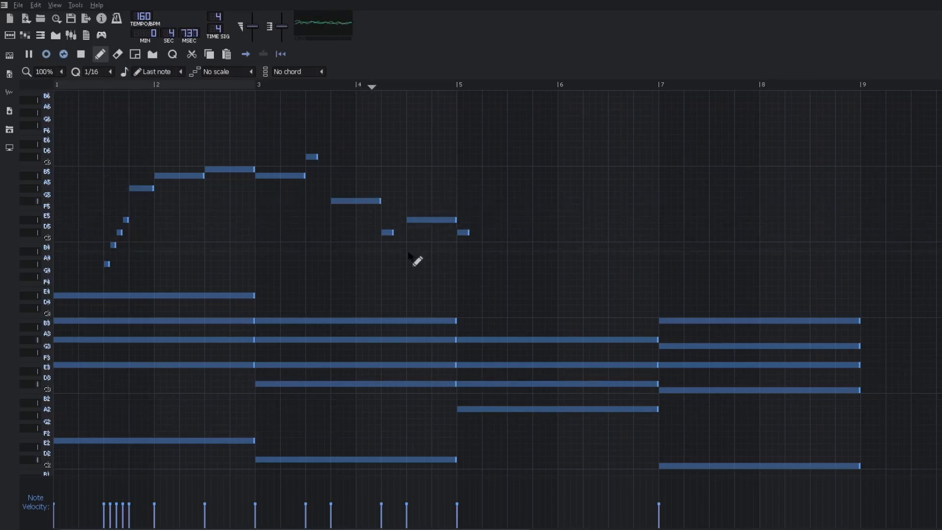
pyautogui.press('space')
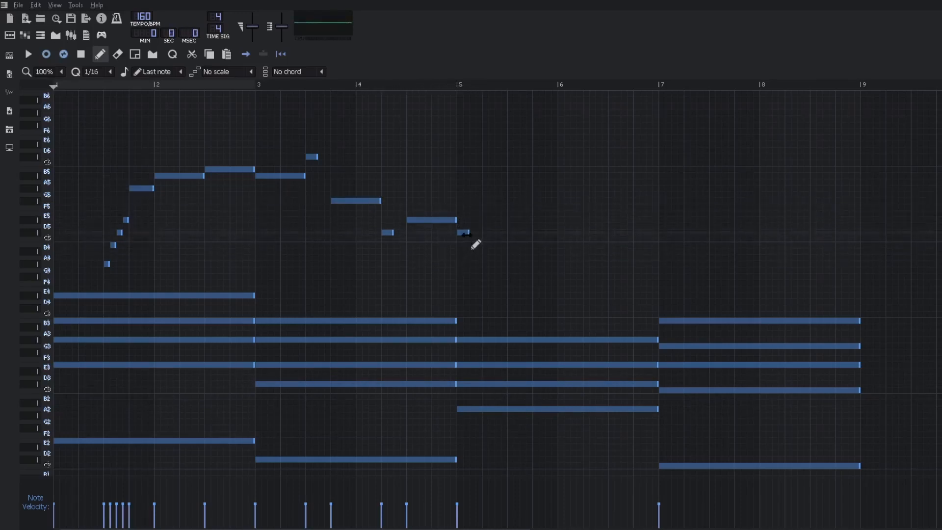
pyautogui.moveTo(469, 233); pyautogui.dragTo(487, 240)
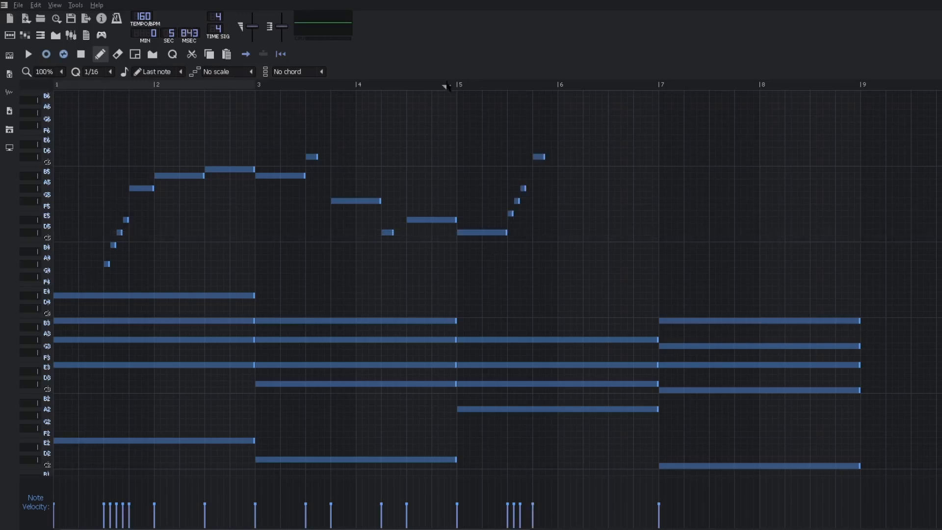
# Add a G#5 half note at bar 6, play it from bar 5, and follow it with a C#6 quarter note.
pyautogui.press('space')
pyautogui.click(560, 182)
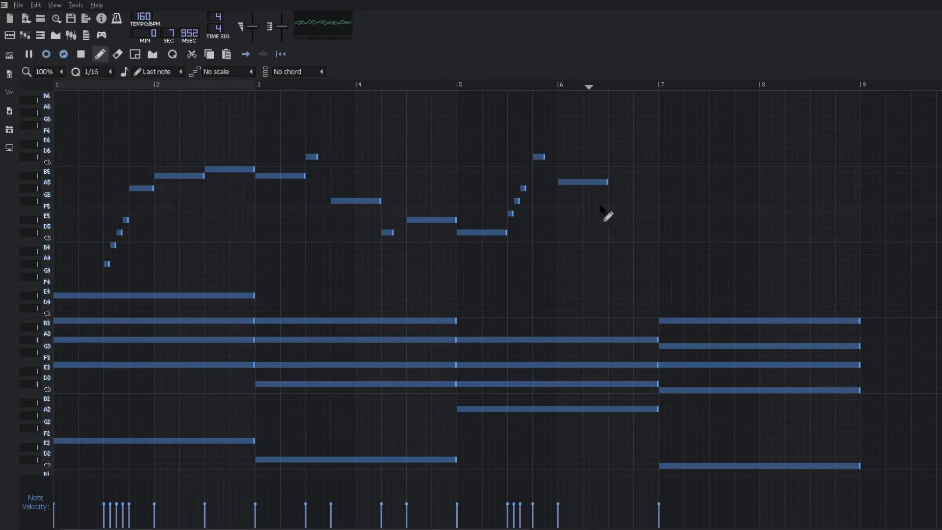
pyautogui.press('space')
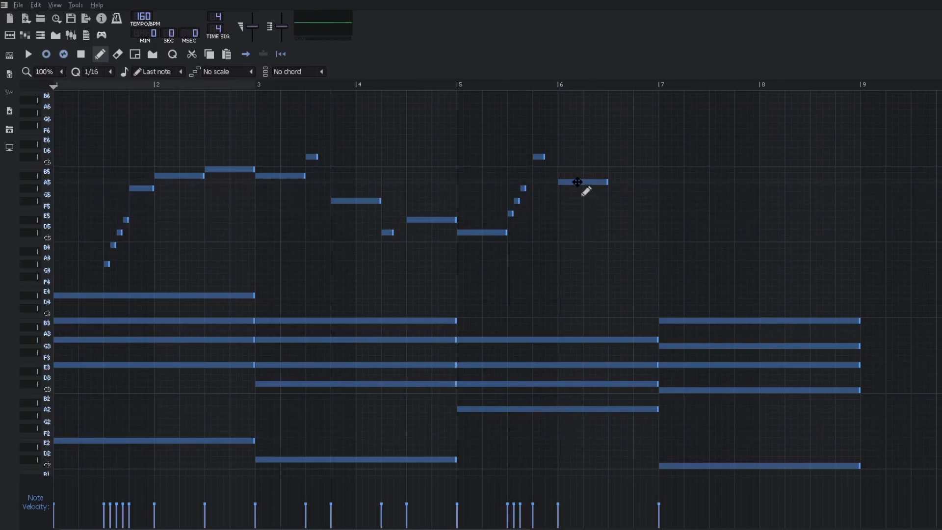
pyautogui.moveTo(577, 183); pyautogui.dragTo(578, 188)
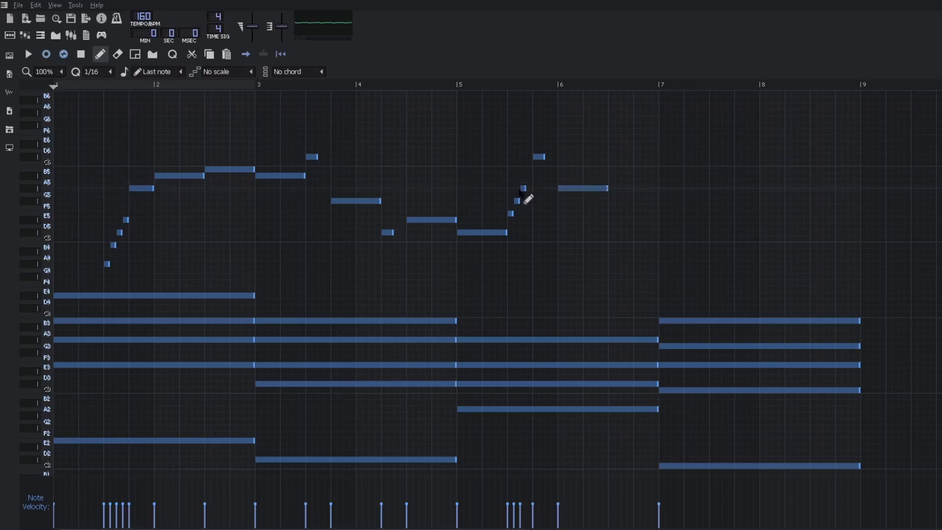
pyautogui.click(452, 88)
pyautogui.press('space')
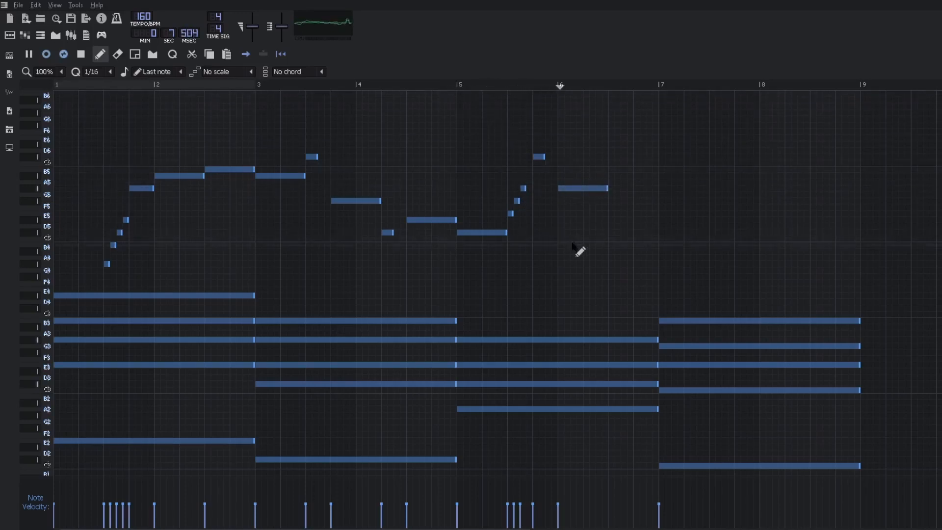
pyautogui.press('space')
pyautogui.moveTo(609, 156); pyautogui.dragTo(633, 157)
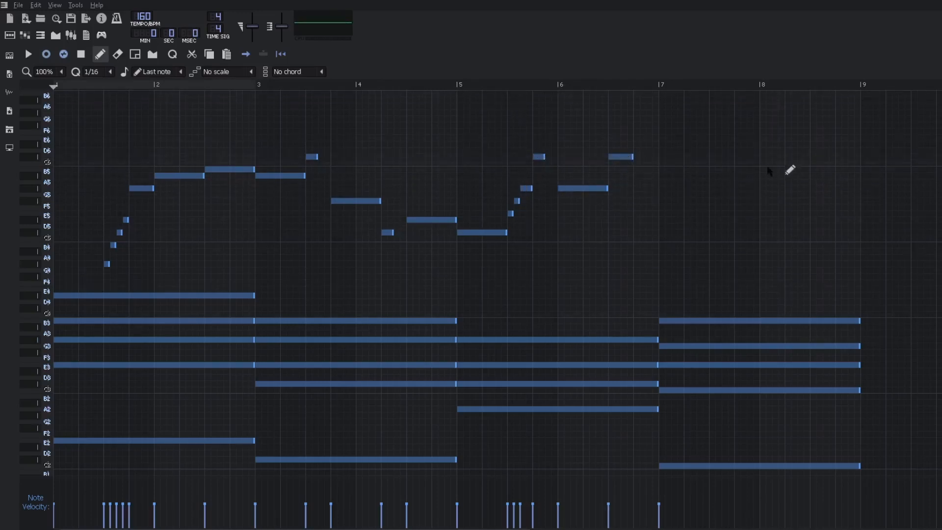
# Raise the last note of bar 6 to D#6, play the phrase from bar 5, and lengthen that note to end at bar 7.
pyautogui.press('space')
pyautogui.press('space')
pyautogui.moveTo(620, 157); pyautogui.dragTo(622, 146)
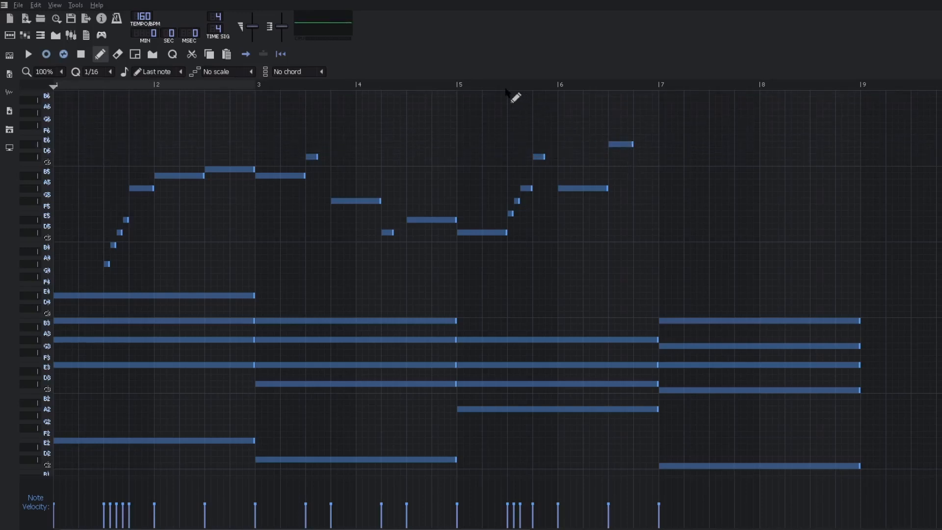
pyautogui.moveTo(455, 87); pyautogui.dragTo(443, 87)
pyautogui.press('space')
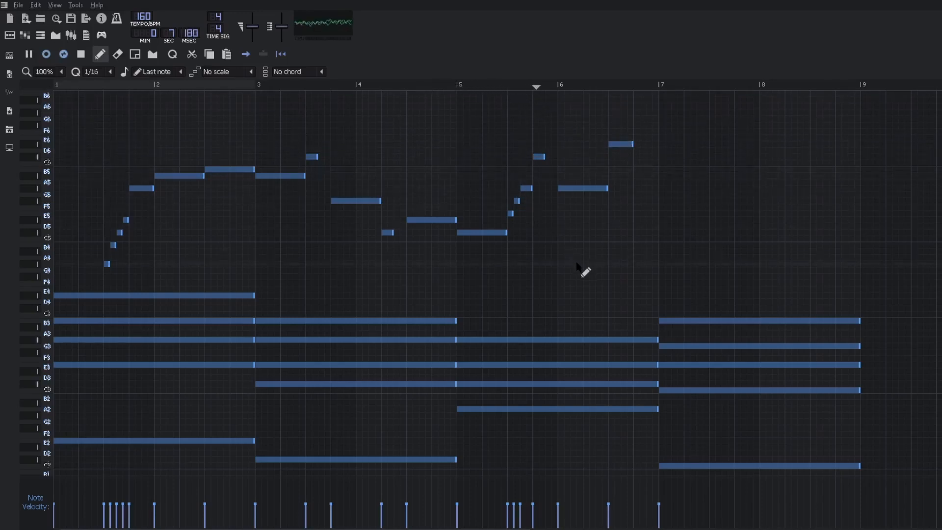
pyautogui.press('space')
pyautogui.moveTo(632, 144); pyautogui.dragTo(659, 144)
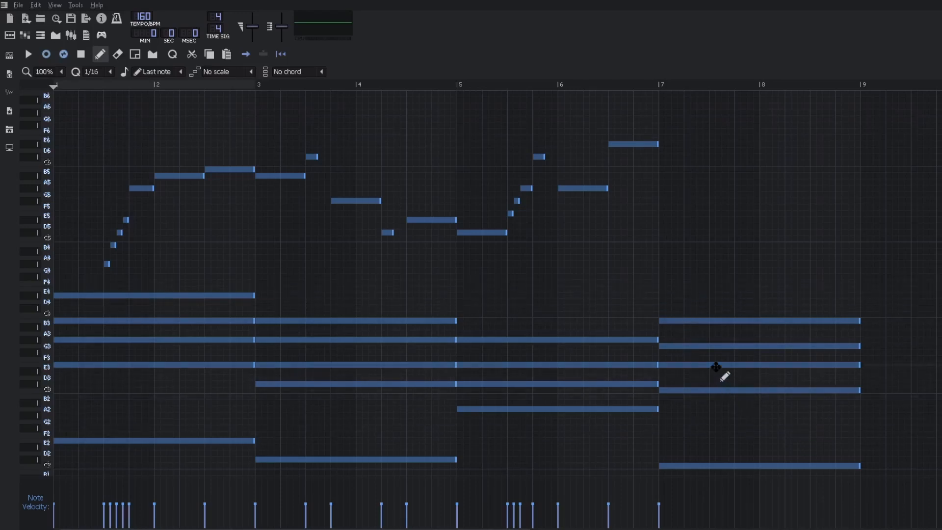
# Fill bar 7 with half-note E6, eighth-note G6 and quarter-note E6, and bar 8 with eighth notes B5, A5, G5, E5, D5, C5, E5.
pyautogui.click(661, 139)
pyautogui.press('space')
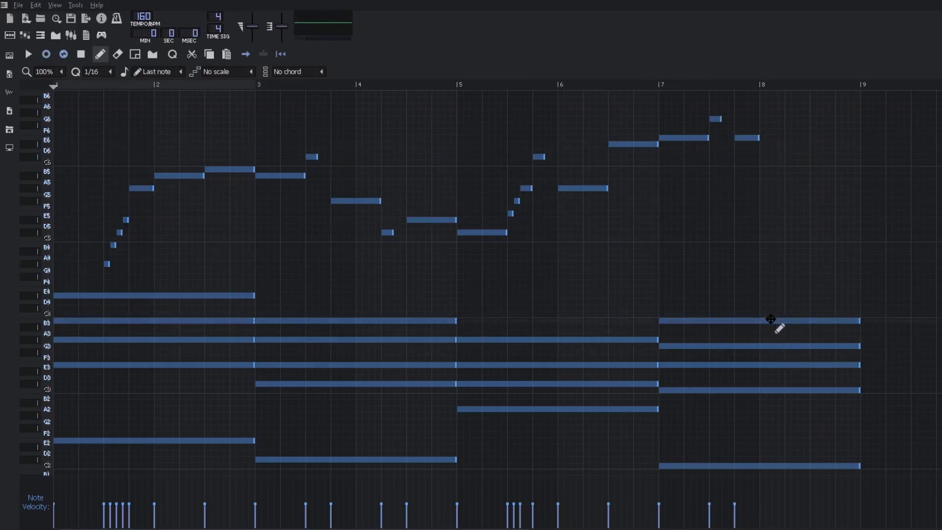
pyautogui.click(761, 170)
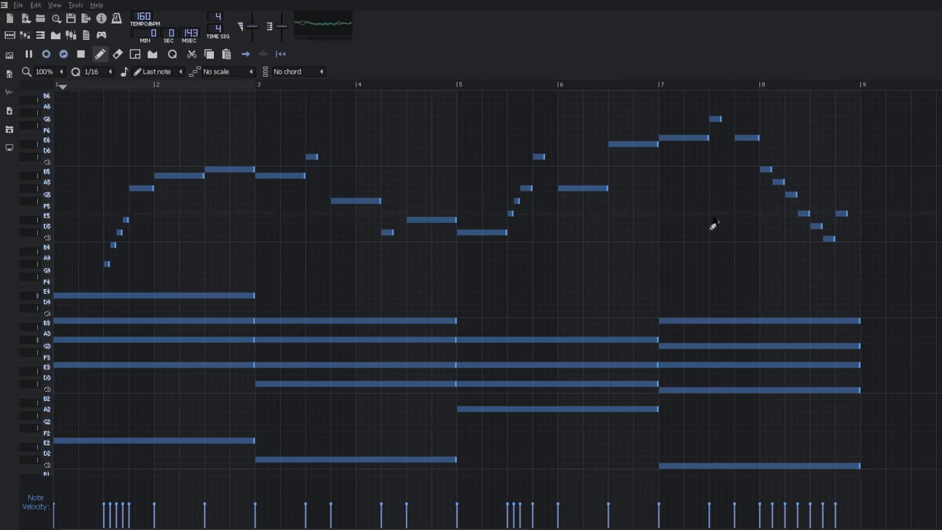
pyautogui.press('space')
# Rework the end of the bar 8 run so its last three eighth notes are C5, E5 and G5.
pyautogui.moveTo(765, 164); pyautogui.dragTo(926, 307)
pyautogui.keyDown('ctrl'); pyautogui.click(802, 257); pyautogui.keyUp('ctrl')
pyautogui.rightClick(812, 226)
pyautogui.click(812, 238)
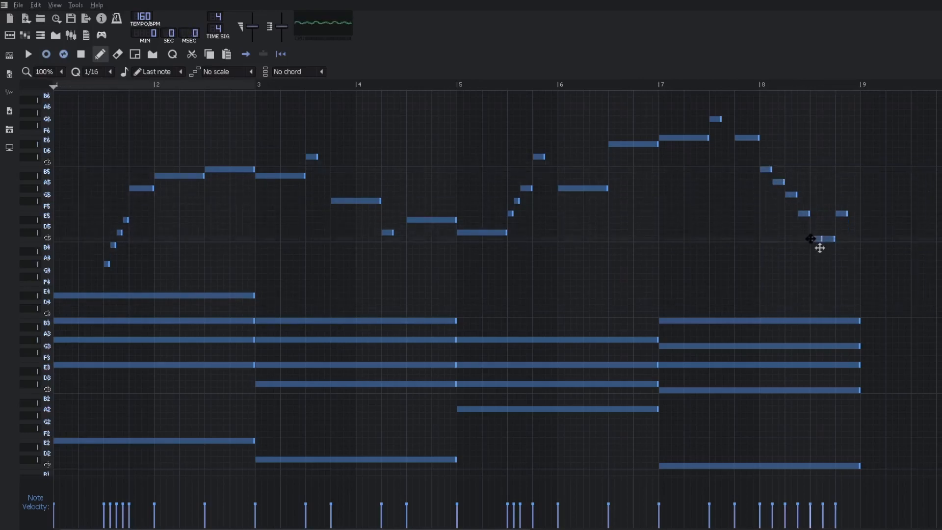
pyautogui.rightClick(826, 237)
pyautogui.click(829, 214)
pyautogui.moveTo(841, 213); pyautogui.dragTo(841, 194)
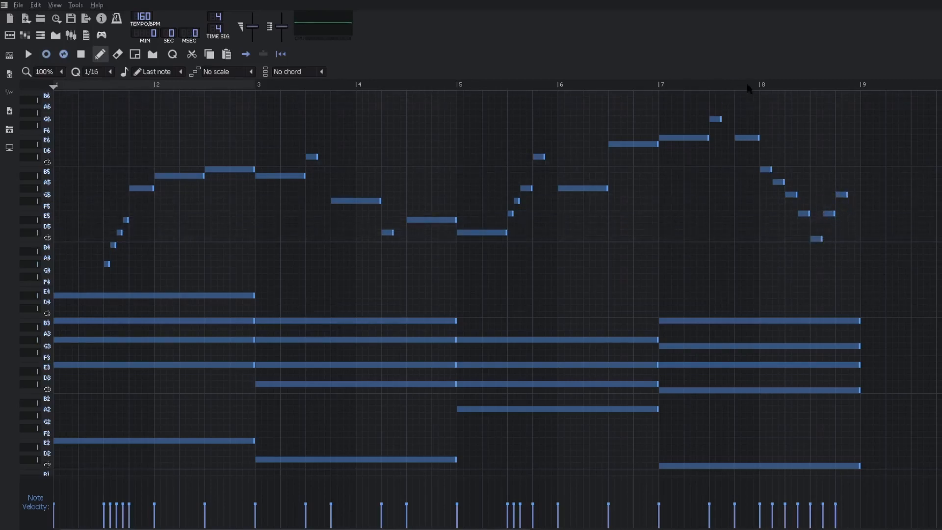
# Play the revised ending and save the project, and select the melody notes above the chords.
pyautogui.press('space')
pyautogui.press('space')
pyautogui.hotkey('ctrl', 's')
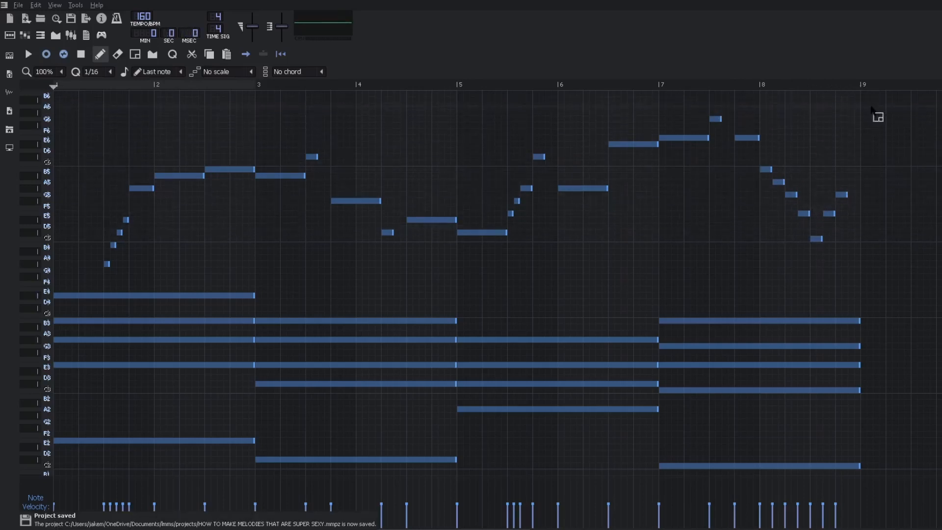
pyautogui.moveTo(869, 102); pyautogui.dragTo(70, 285)
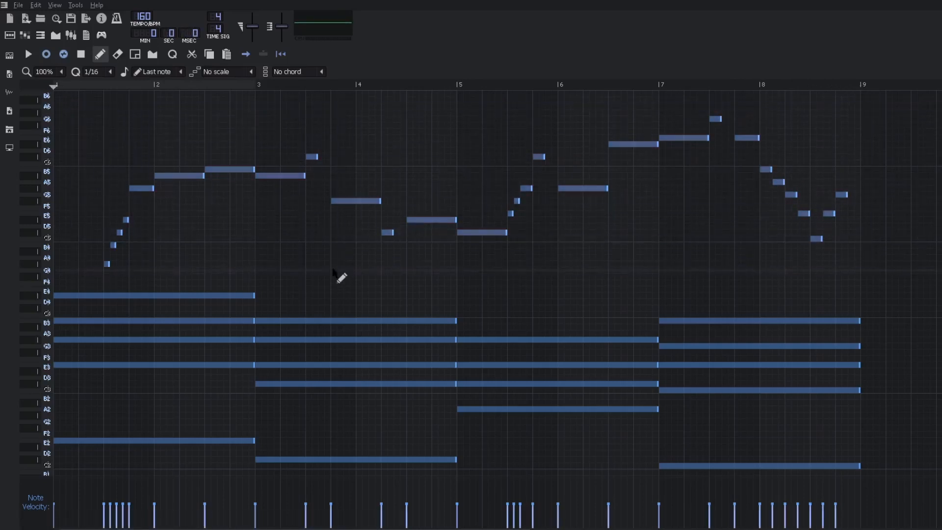
# In the Song Editor, space out the last two melody and bass clip pairs to start at bars 28 and 37, and clear the selection.
pyautogui.press('F5')
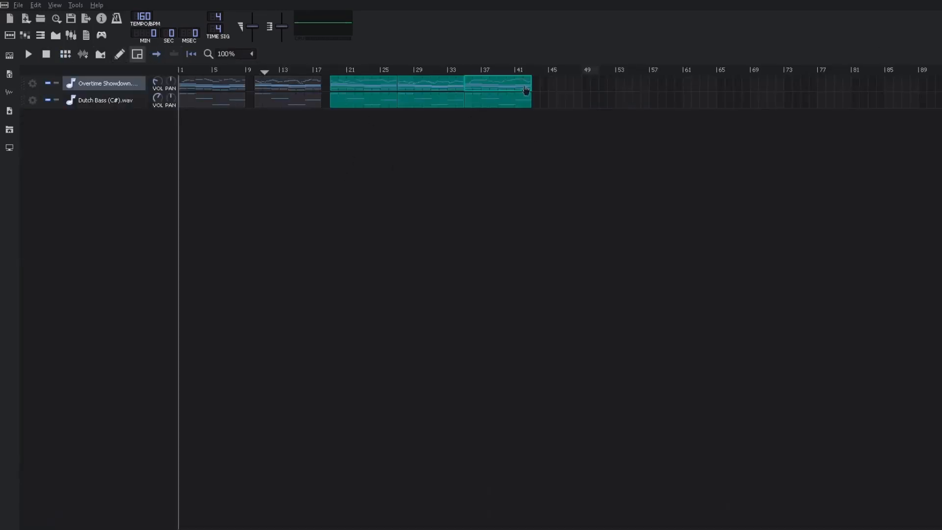
pyautogui.moveTo(545, 83); pyautogui.dragTo(432, 97)
pyautogui.moveTo(422, 96); pyautogui.dragTo(431, 94)
pyautogui.moveTo(548, 84); pyautogui.dragTo(509, 96)
pyautogui.moveTo(504, 90); pyautogui.dragTo(512, 90)
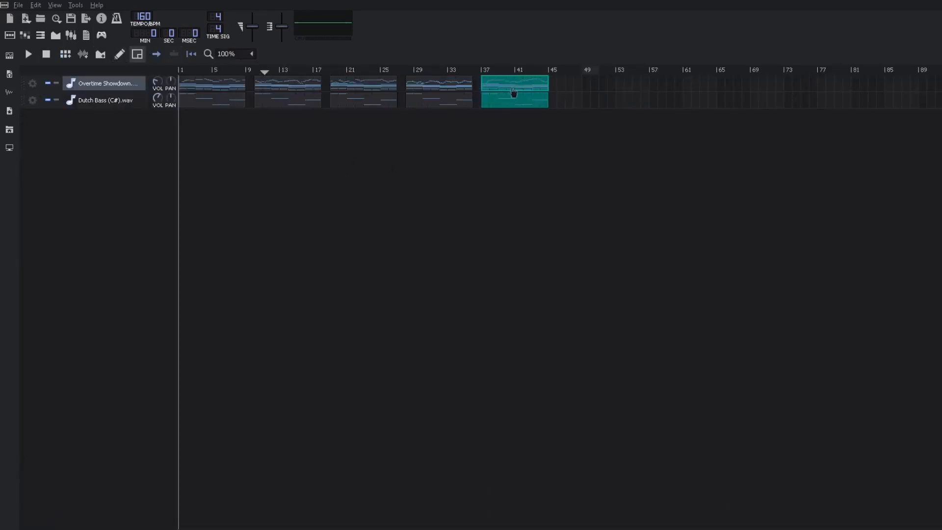
pyautogui.moveTo(507, 162); pyautogui.dragTo(516, 206)
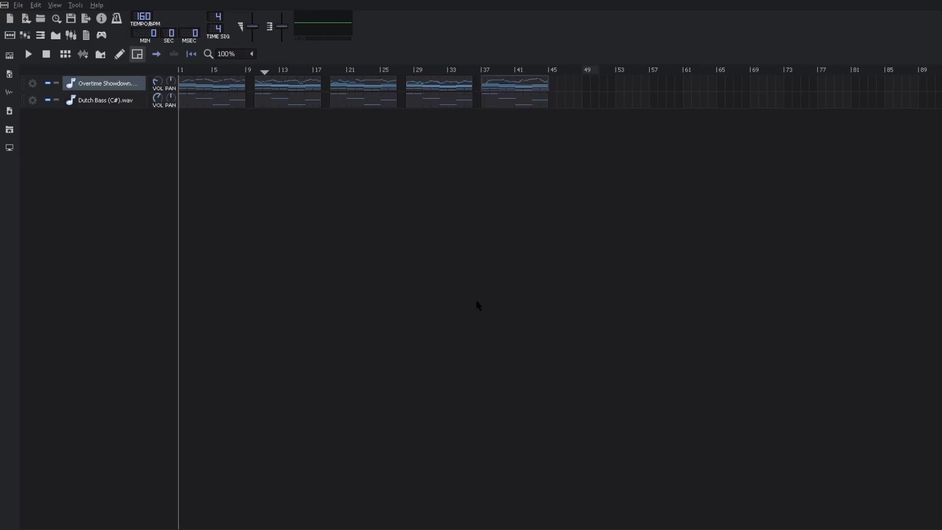
# Save the project, switch back to draw mode, and play the whole arrangement from the start, saving again during playback.
pyautogui.hotkey('ctrl', 's')
pyautogui.click(119, 54)
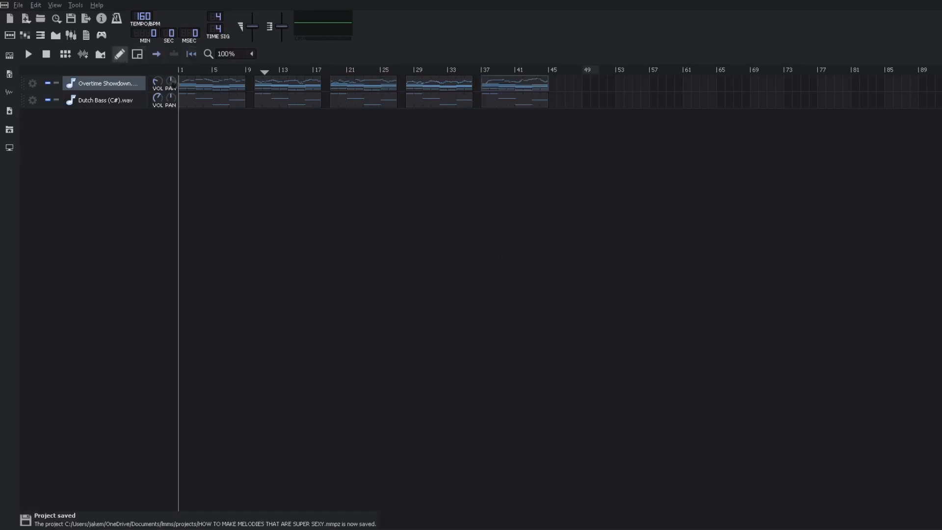
pyautogui.press('space')
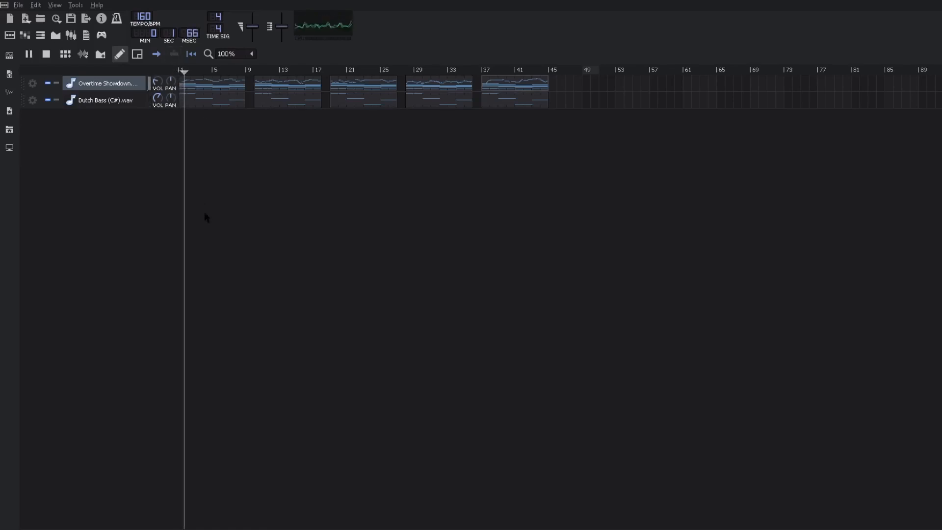
pyautogui.hotkey('ctrl', 's')
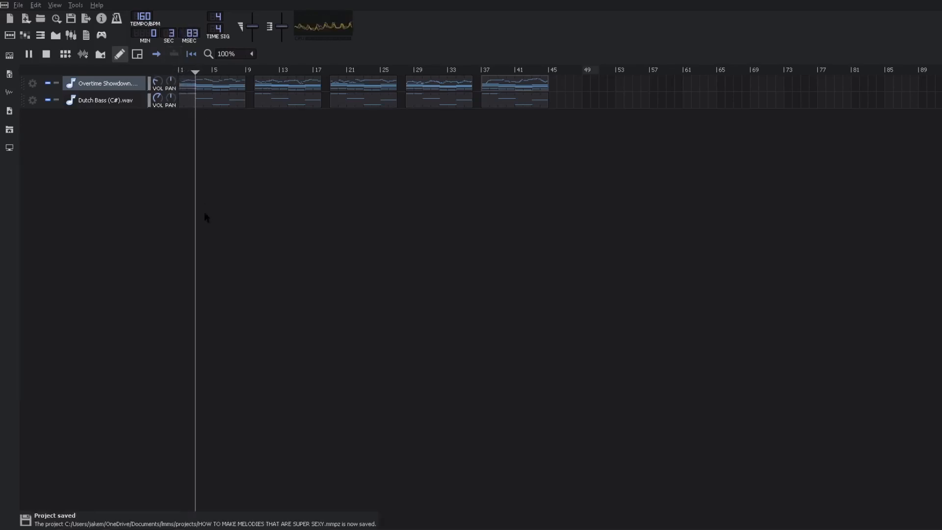